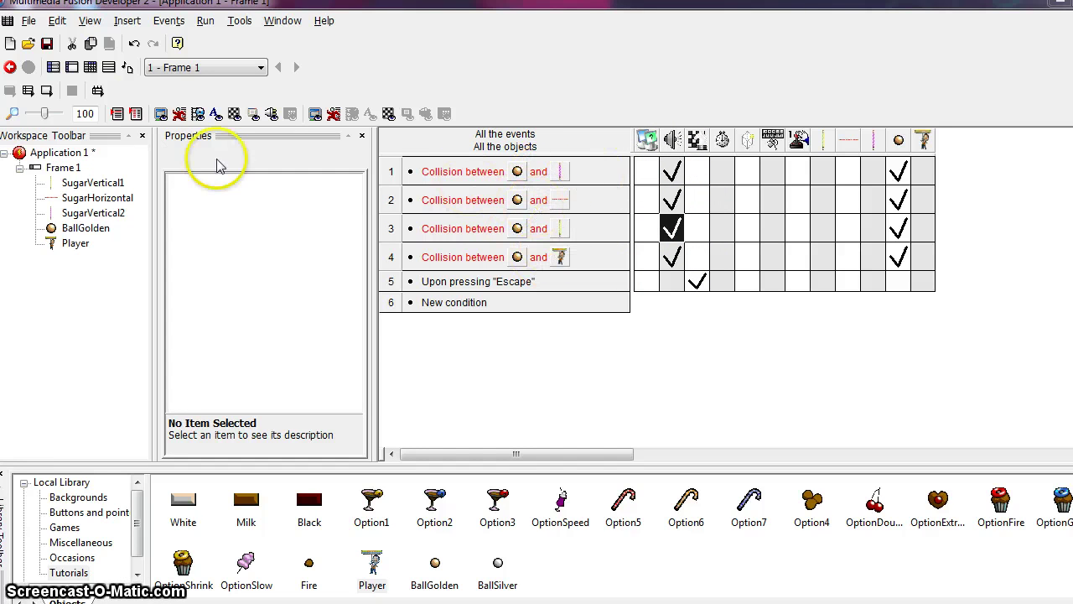
# Test-run the frame, steering the player left and right, then quit the game.
pyautogui.click(46, 91)
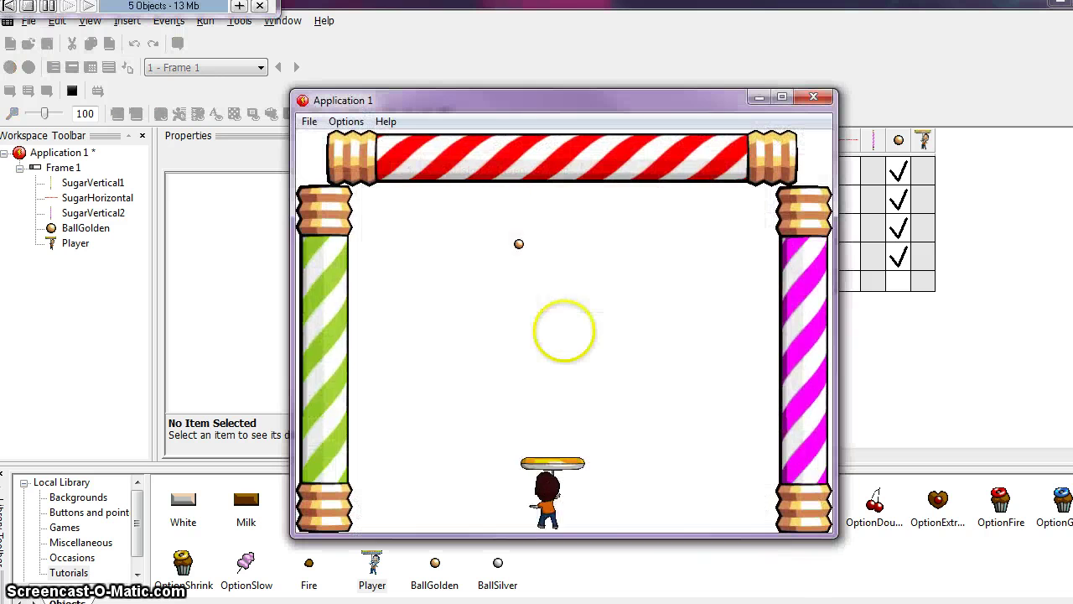
pyautogui.press('Right')
pyautogui.press('Left')
pyautogui.press('Right')
pyautogui.press('Right')
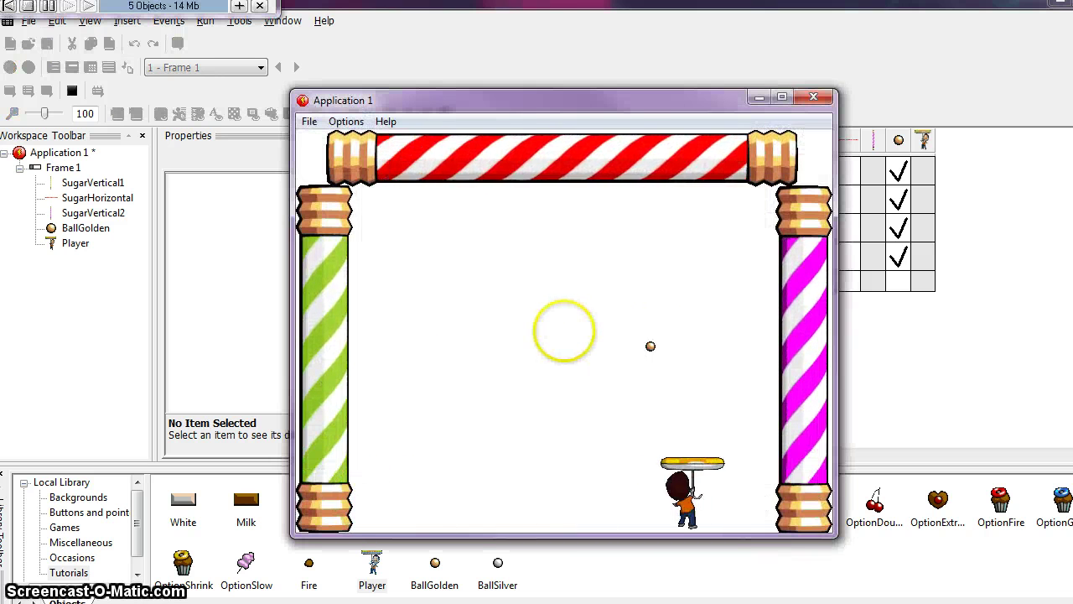
pyautogui.press('Left')
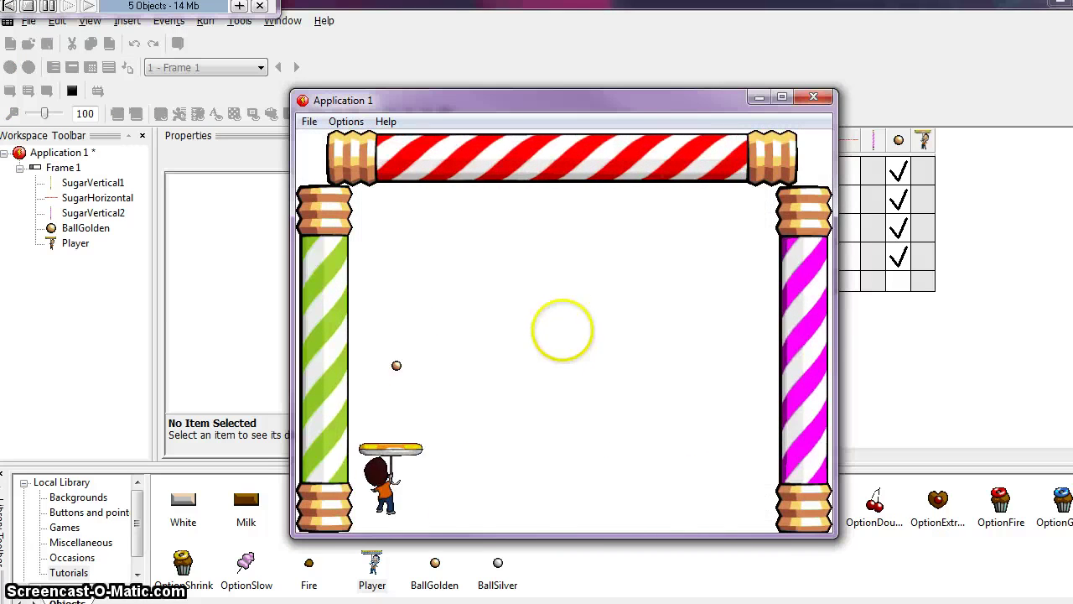
pyautogui.press('Right')
pyautogui.press('Left')
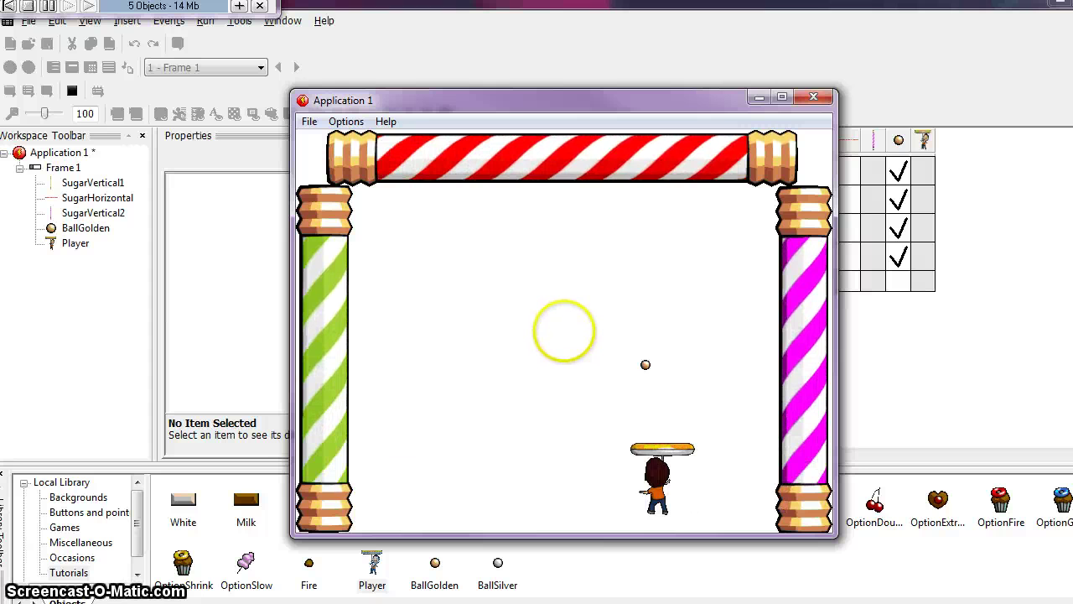
pyautogui.press('Right')
pyautogui.press('Left')
pyautogui.press('Left')
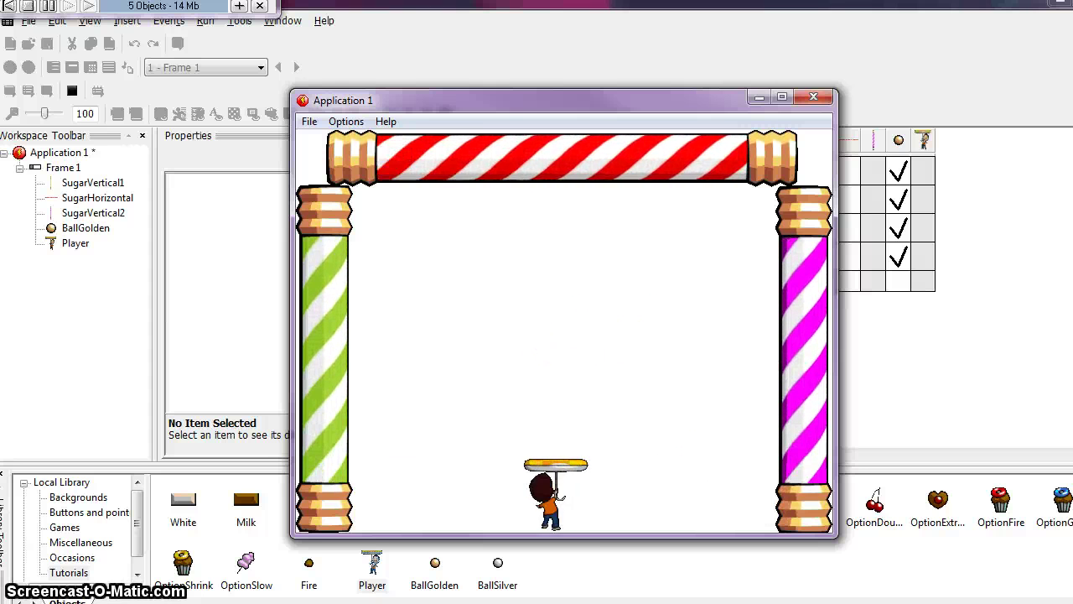
pyautogui.press('Right')
pyautogui.press('Left')
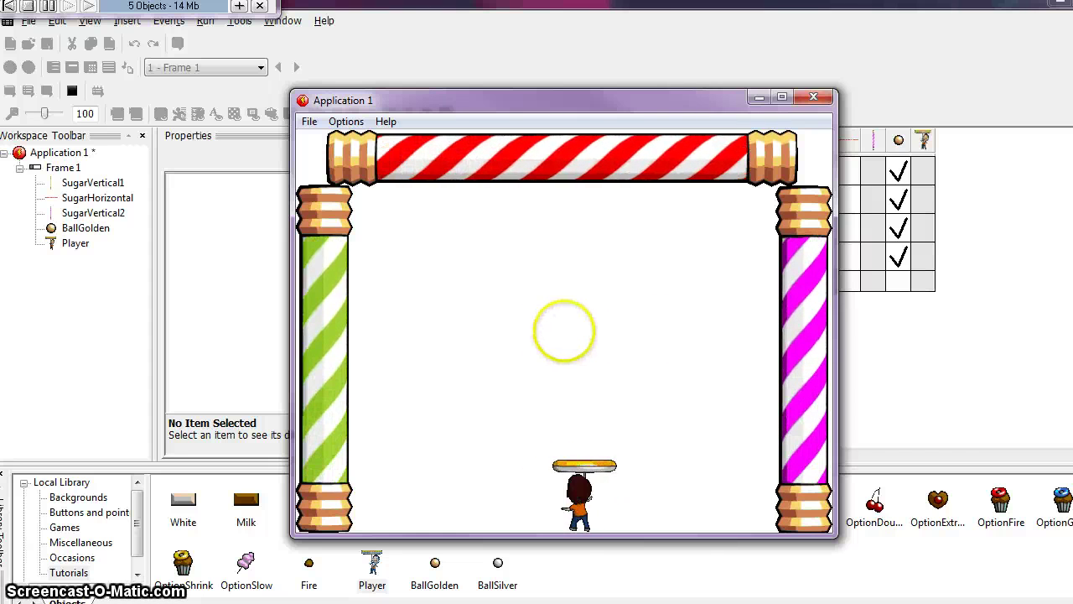
pyautogui.press('Left')
pyautogui.press('Escape')
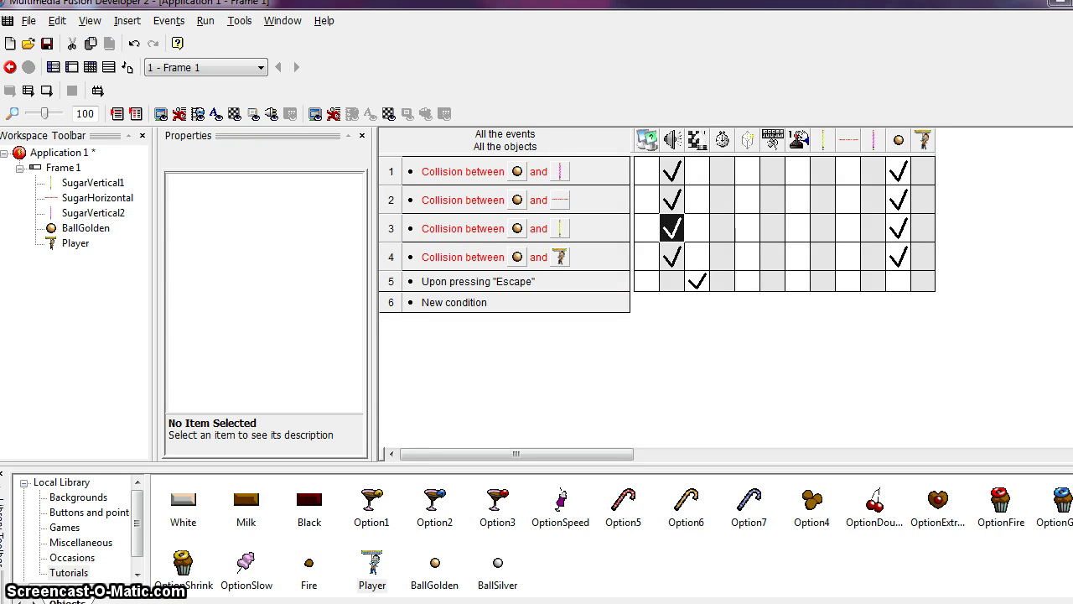
# Read the help page on adding bricks, move it aside, and return to the Frame Editor.
pyautogui.moveTo(1066, 56); pyautogui.dragTo(422, 33)
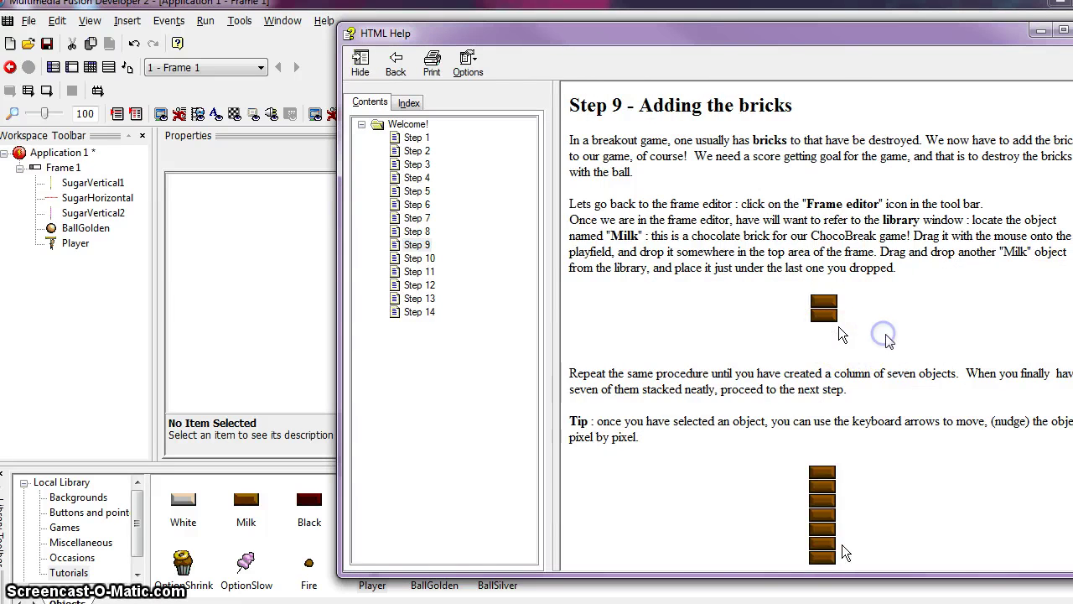
pyautogui.scroll(-5, 880, 337)
pyautogui.scroll(-3, 882, 337)
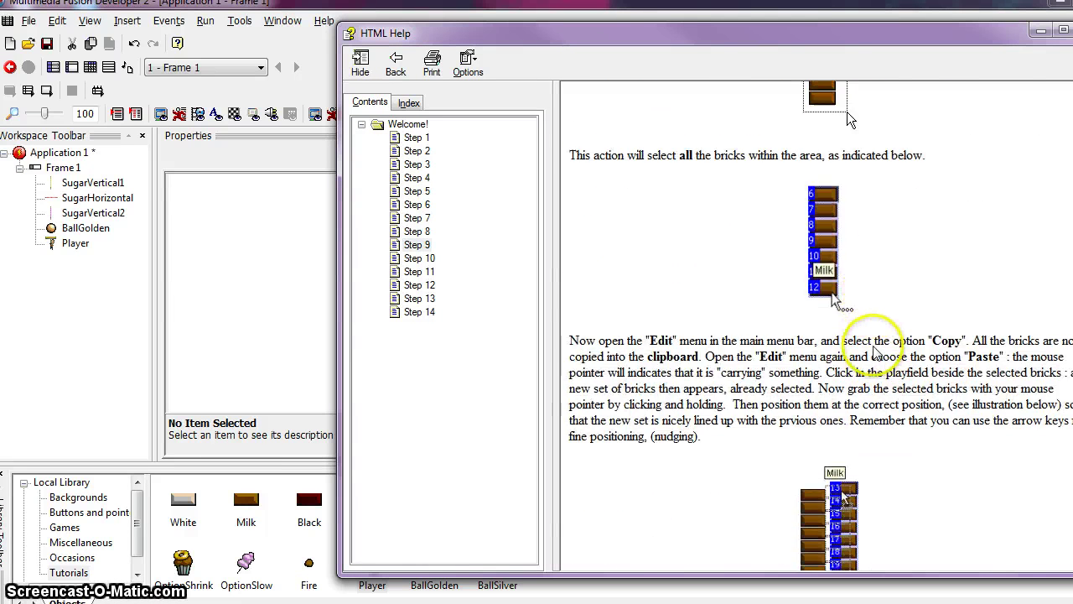
pyautogui.scroll(5, 873, 336)
pyautogui.moveTo(818, 33); pyautogui.dragTo(1072, 33)
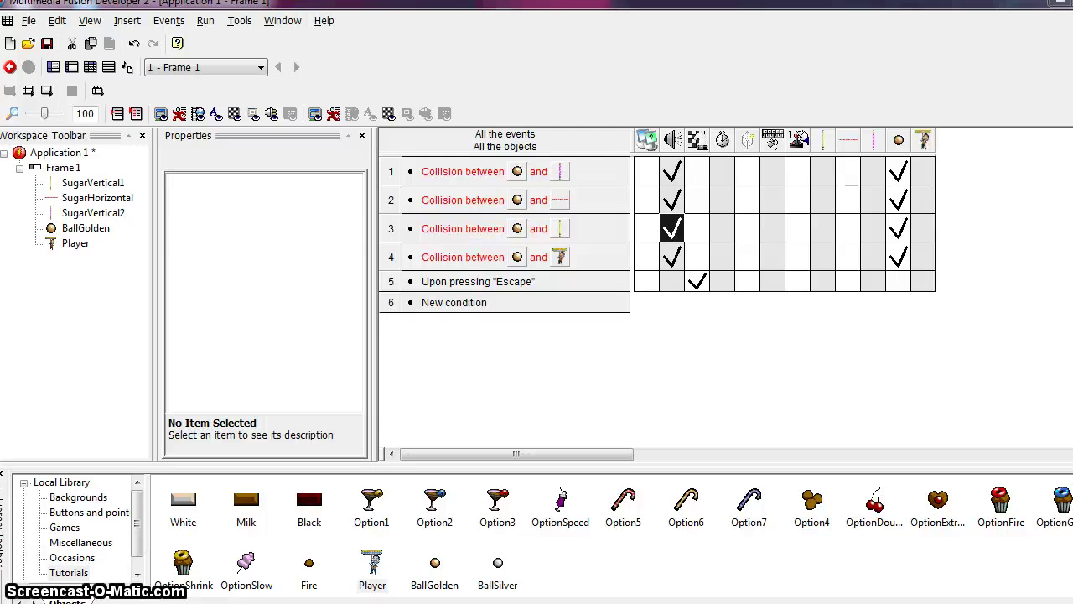
pyautogui.click(71, 68)
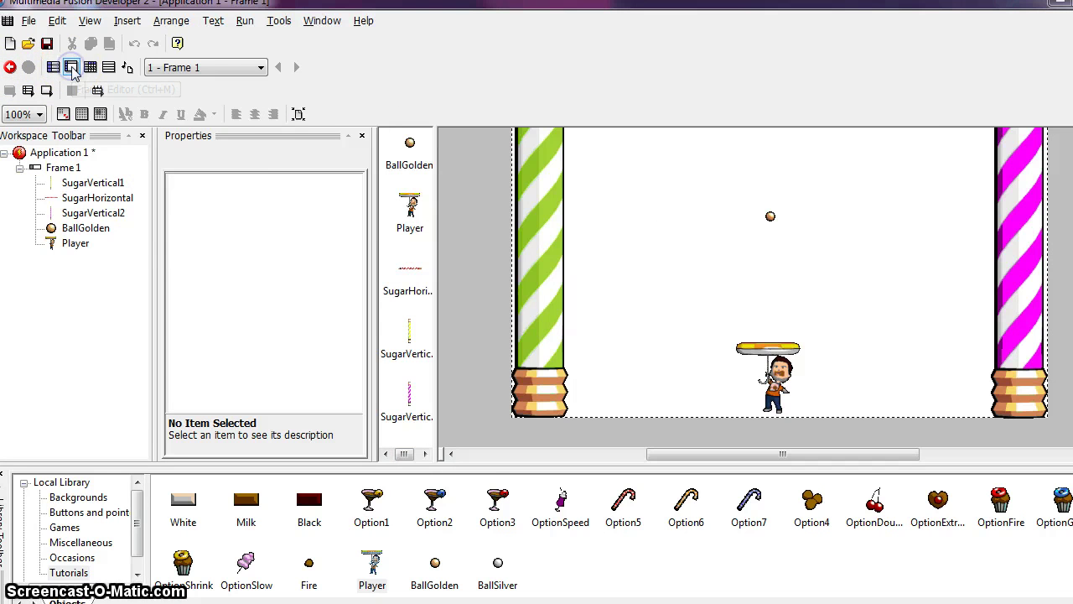
pyautogui.scroll(1, 681, 394)
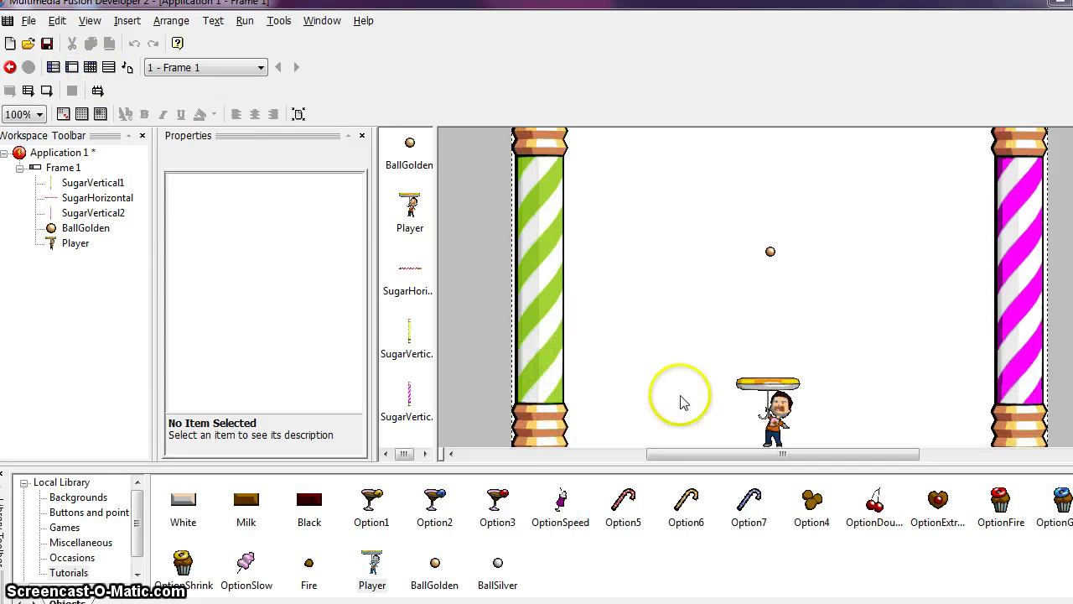
# Drop Milk bricks from the library near the top border and stack them into a column.
pyautogui.click(239, 508)
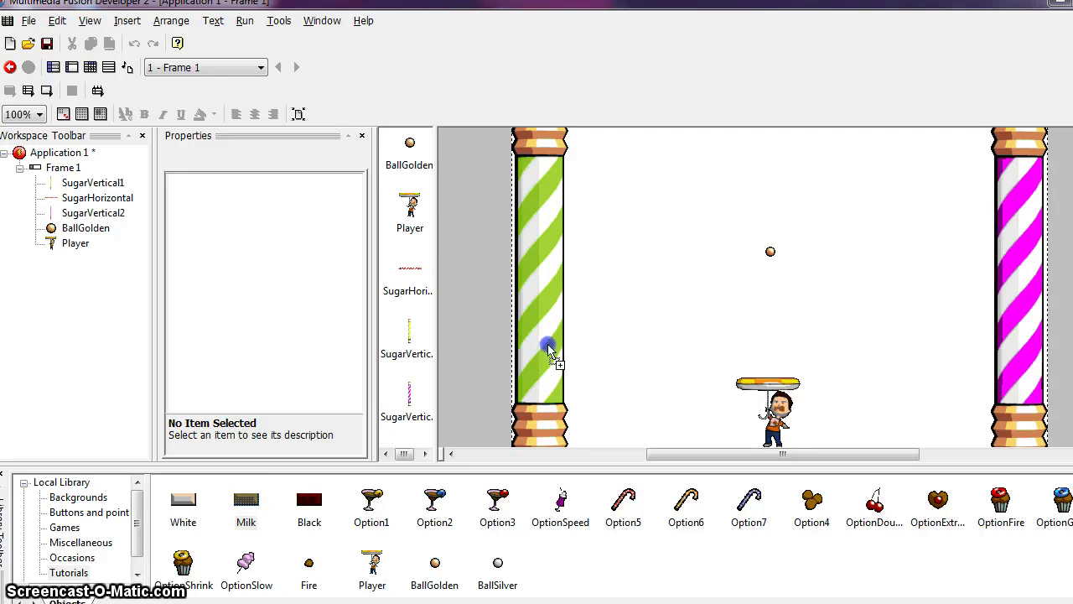
pyautogui.click(639, 210)
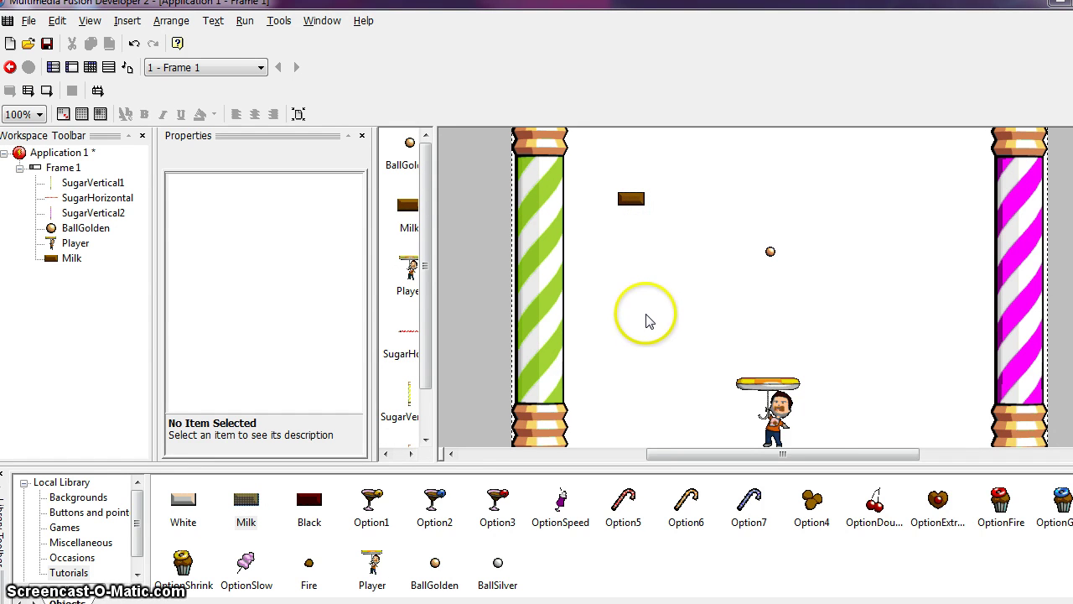
pyautogui.scroll(1, 654, 276)
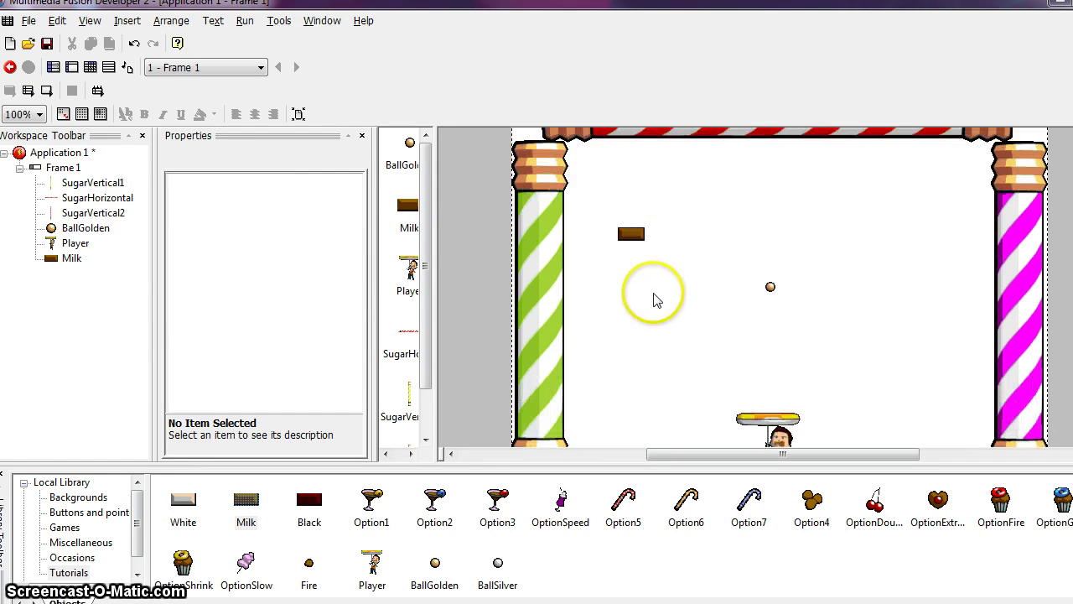
pyautogui.moveTo(630, 233); pyautogui.dragTo(623, 165)
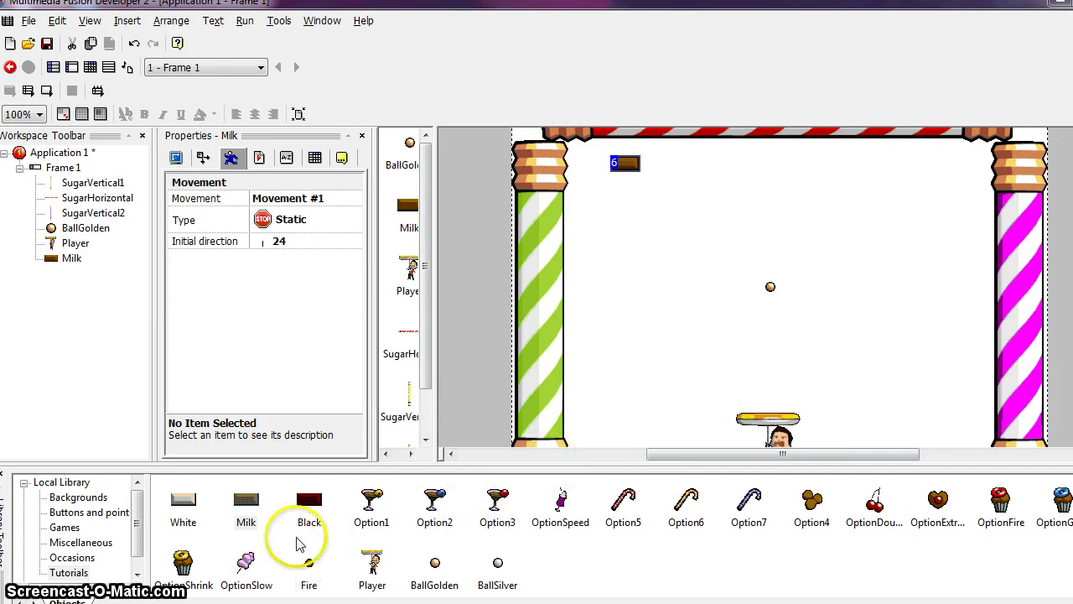
pyautogui.moveTo(249, 505); pyautogui.dragTo(652, 202)
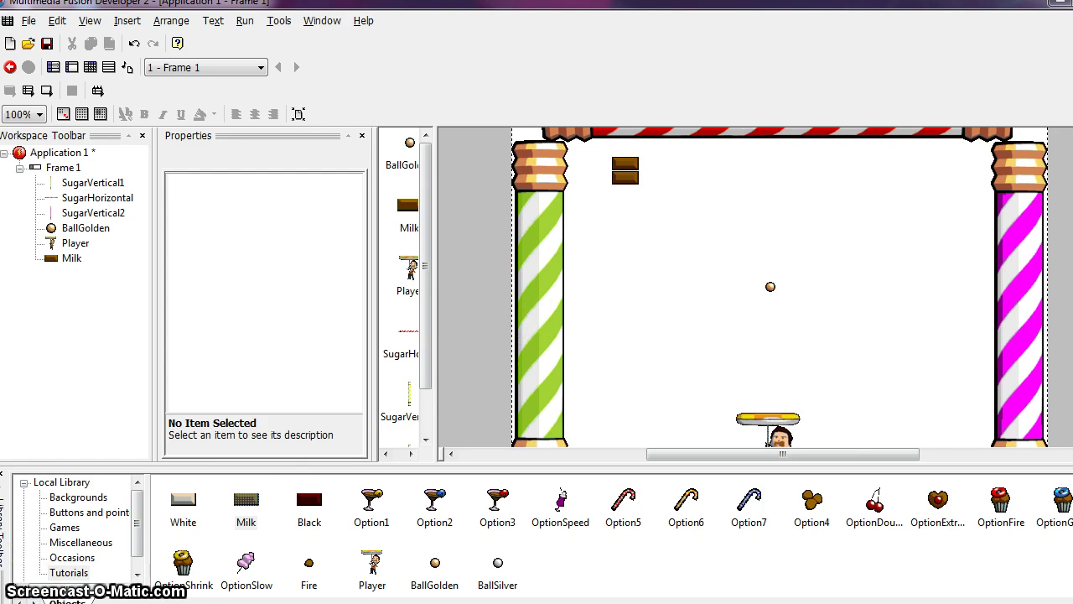
pyautogui.moveTo(419, 346); pyautogui.dragTo(645, 201)
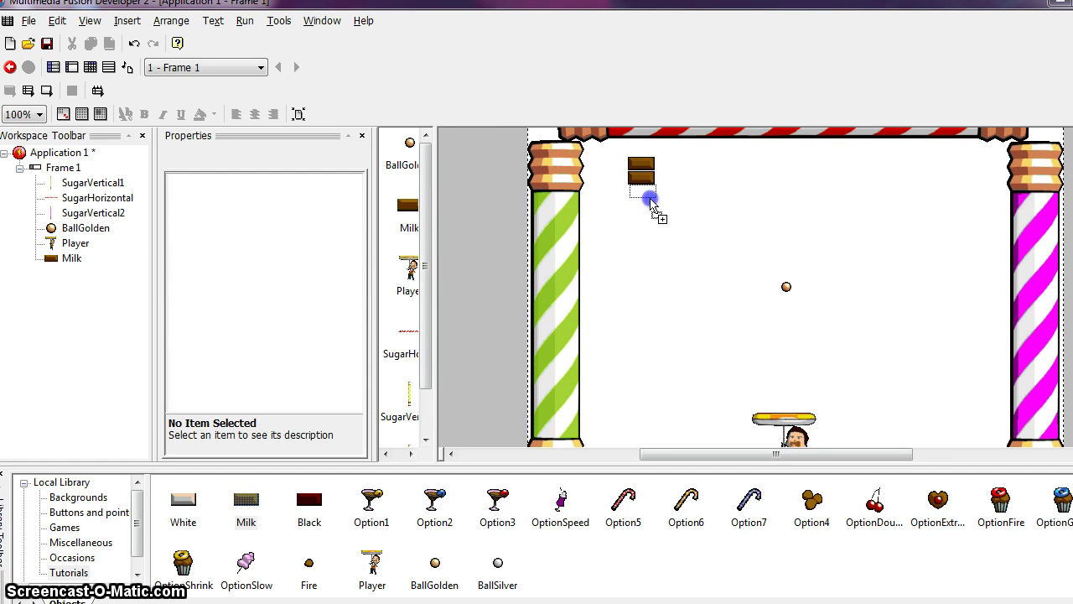
pyautogui.moveTo(645, 201); pyautogui.dragTo(643, 210)
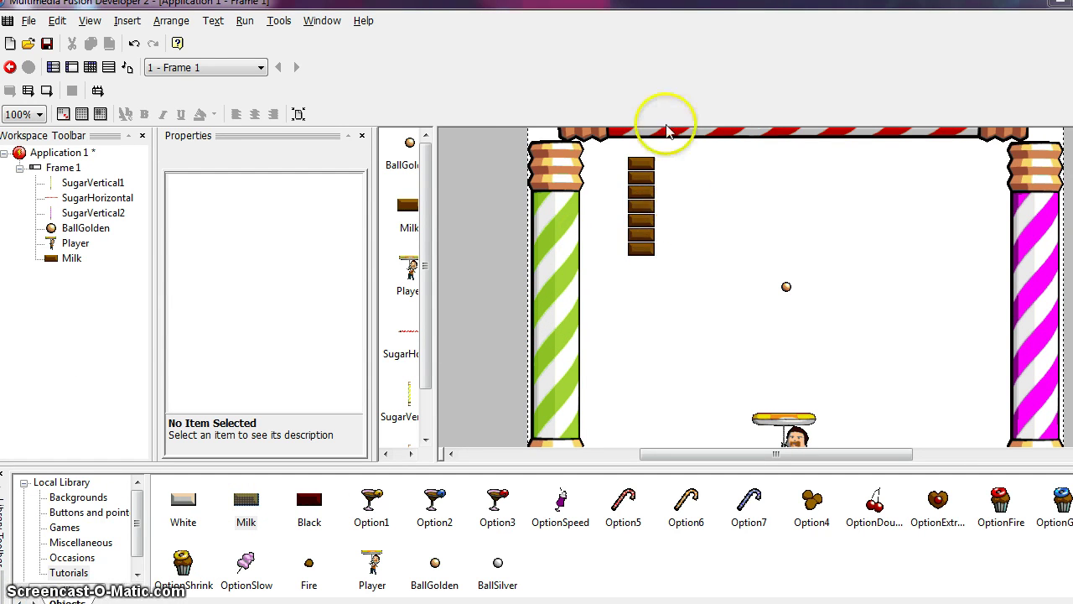
# Clear the selection, then box-select all seven Milk bricks in the column.
pyautogui.click(643, 168)
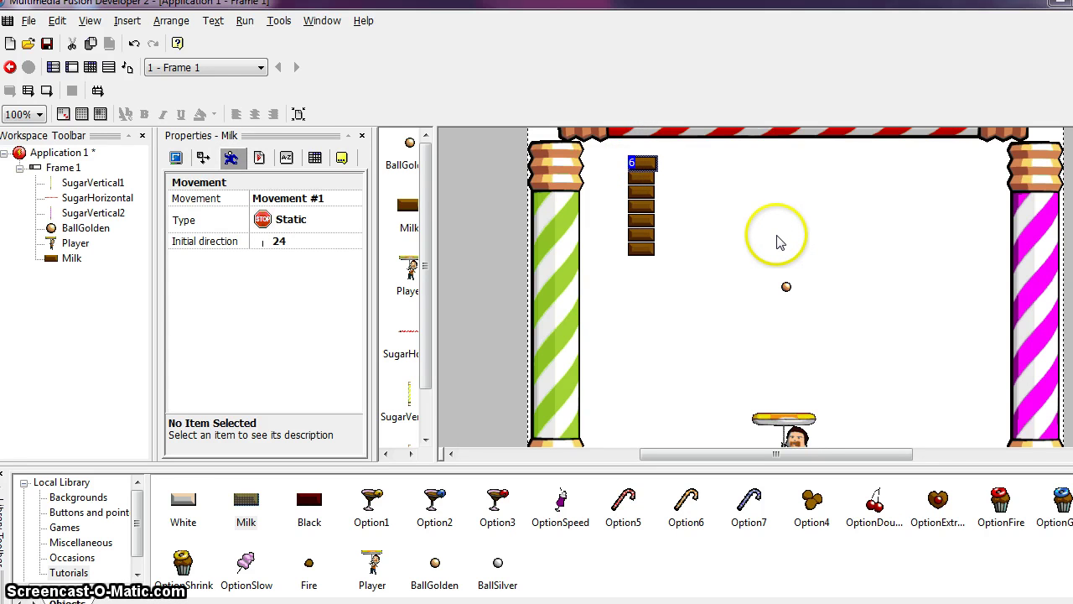
pyautogui.click(743, 277)
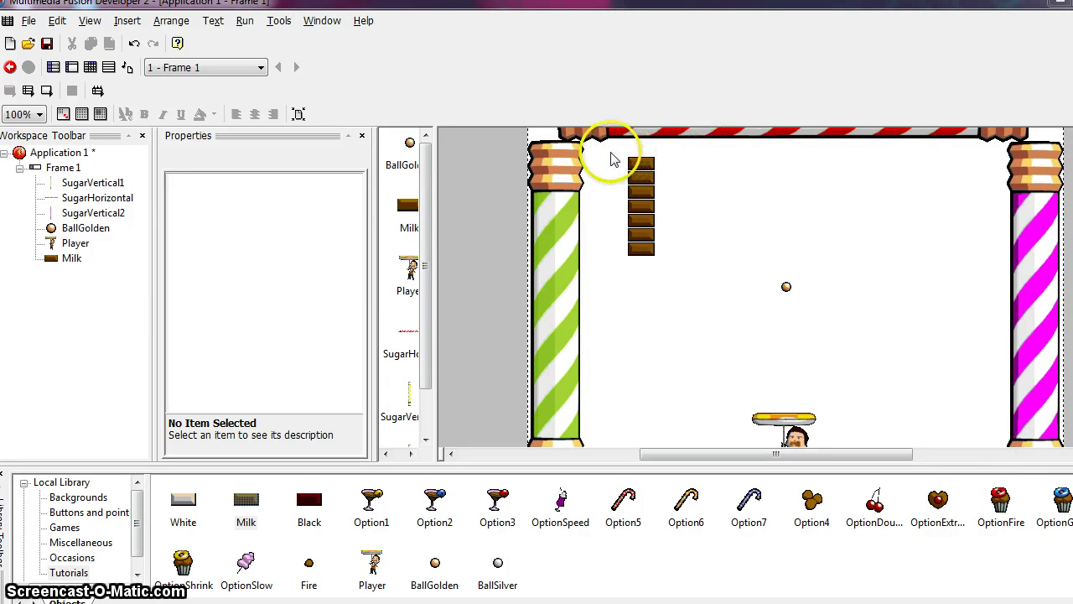
pyautogui.moveTo(631, 161); pyautogui.dragTo(674, 279)
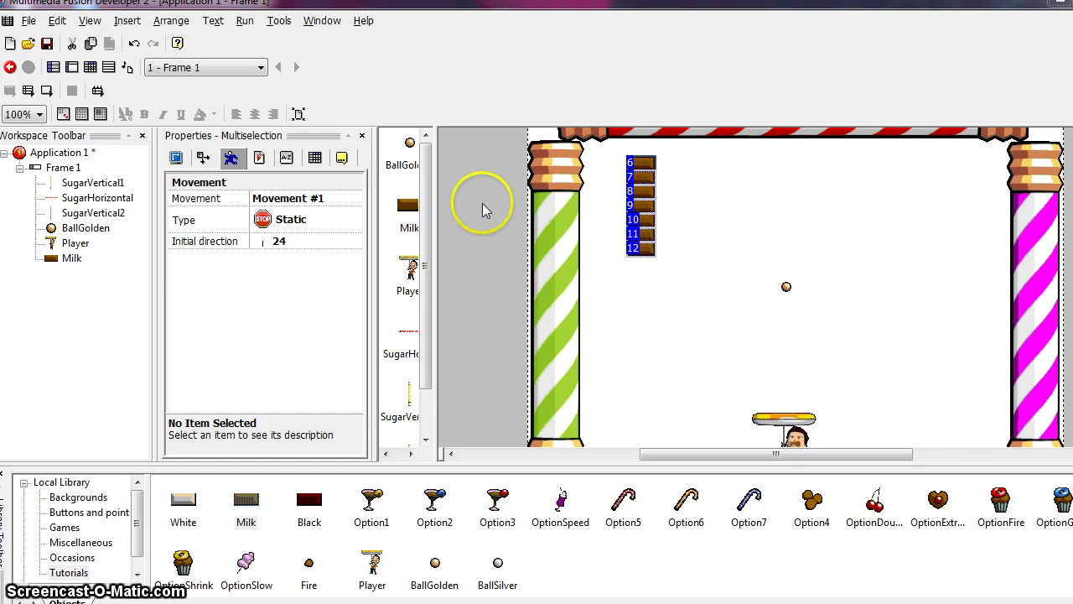
# Copy the Milk brick column and paste the copy just right of the original.
pyautogui.click(57, 25)
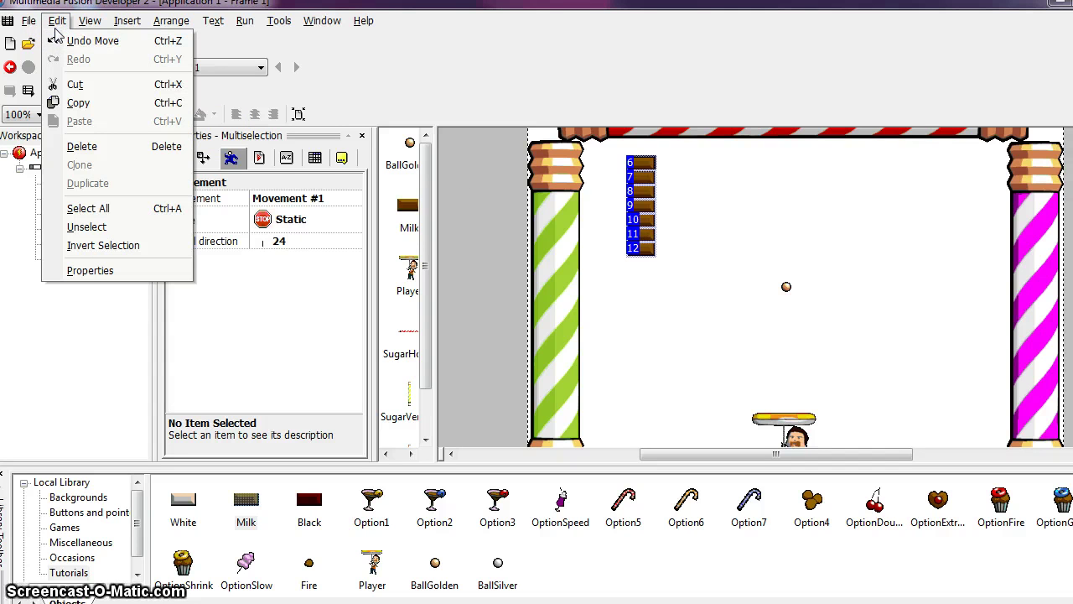
pyautogui.click(84, 105)
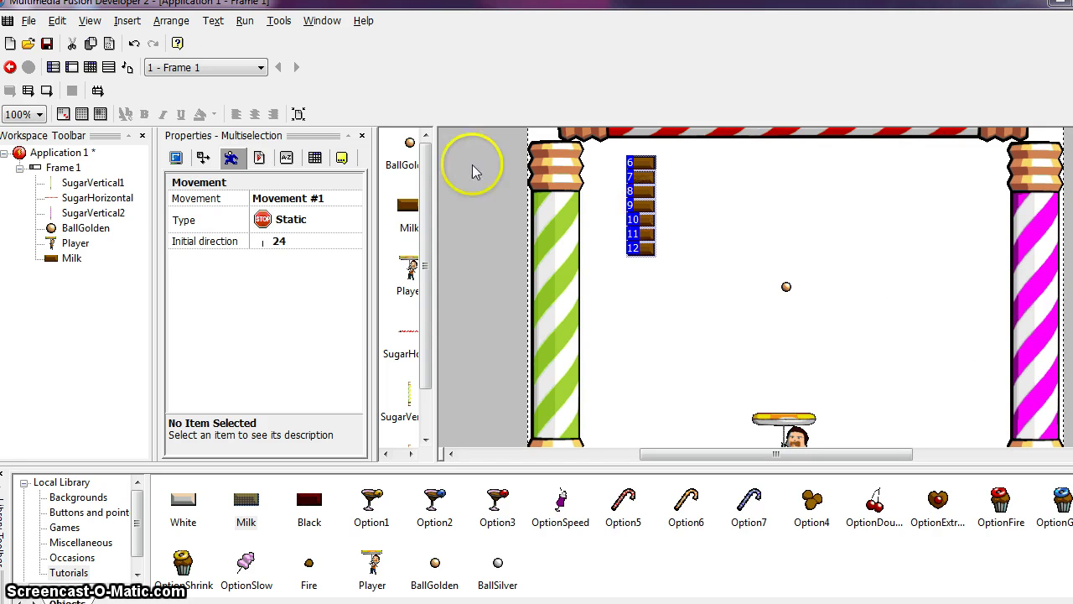
pyautogui.click(57, 20)
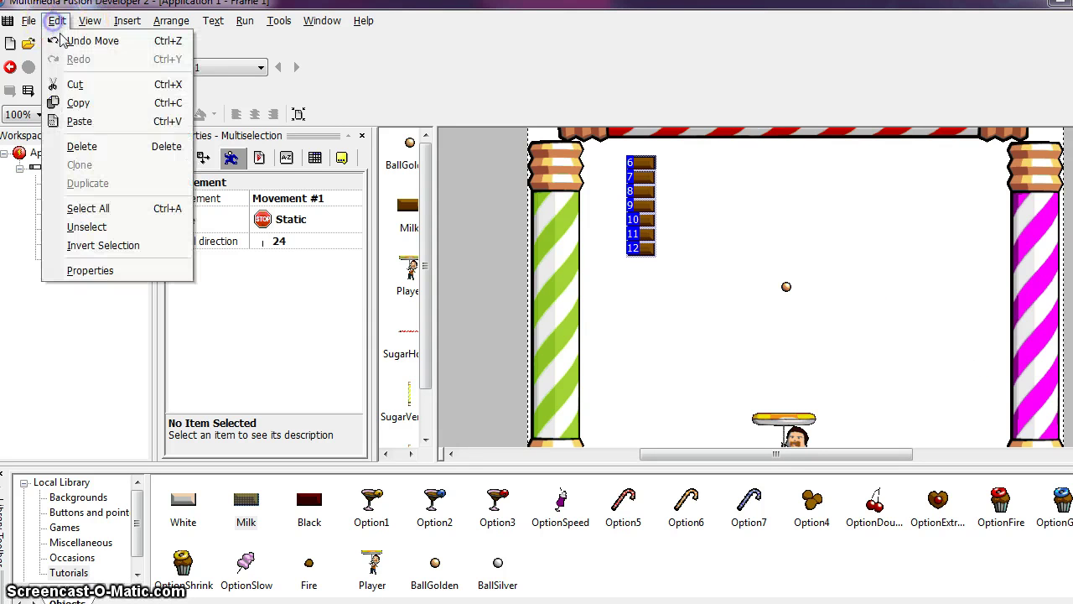
pyautogui.click(92, 123)
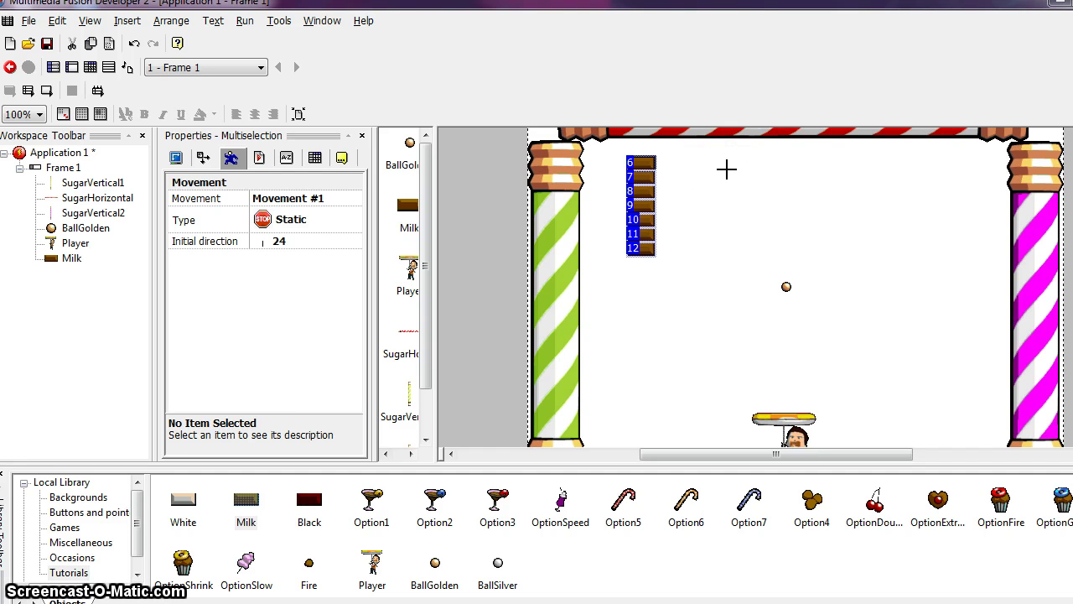
pyautogui.click(779, 160)
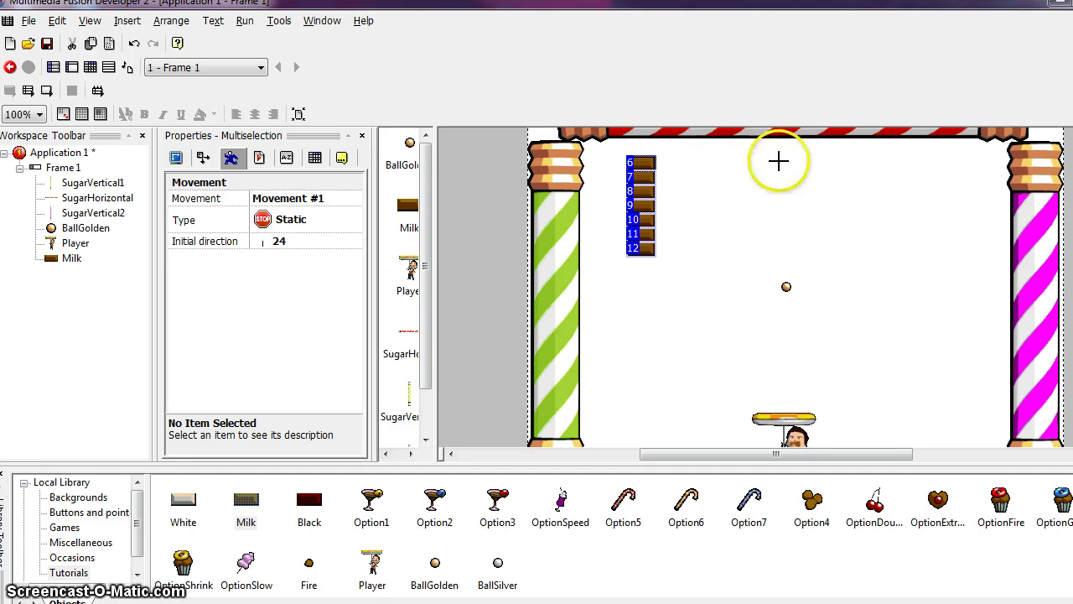
pyautogui.click(678, 161)
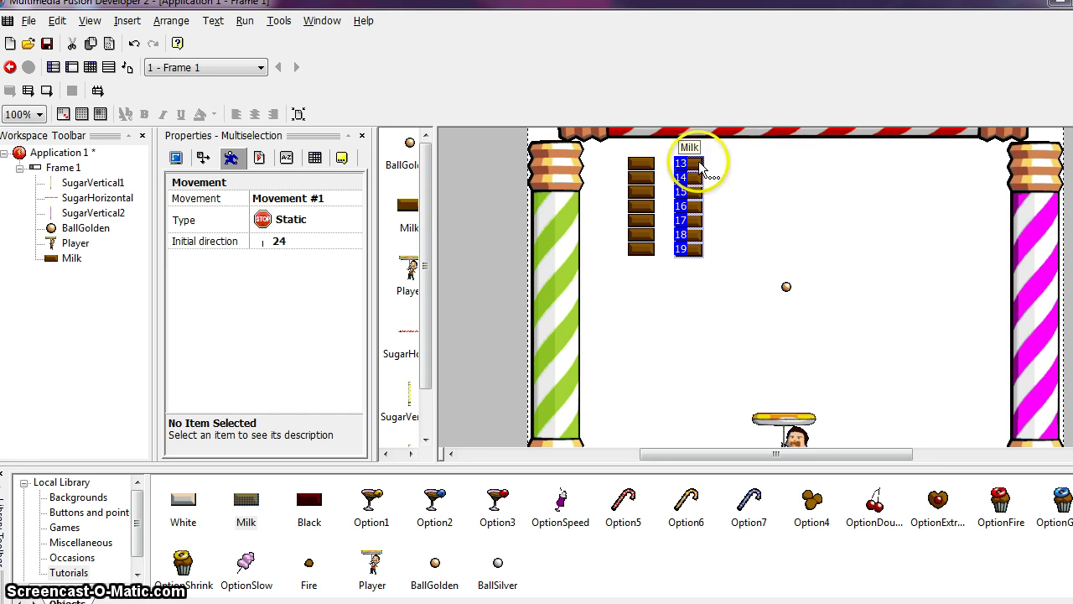
# Align the pasted column flush against the first, forming a 2-by-7 Milk brick block.
pyautogui.moveTo(695, 163); pyautogui.dragTo(683, 168)
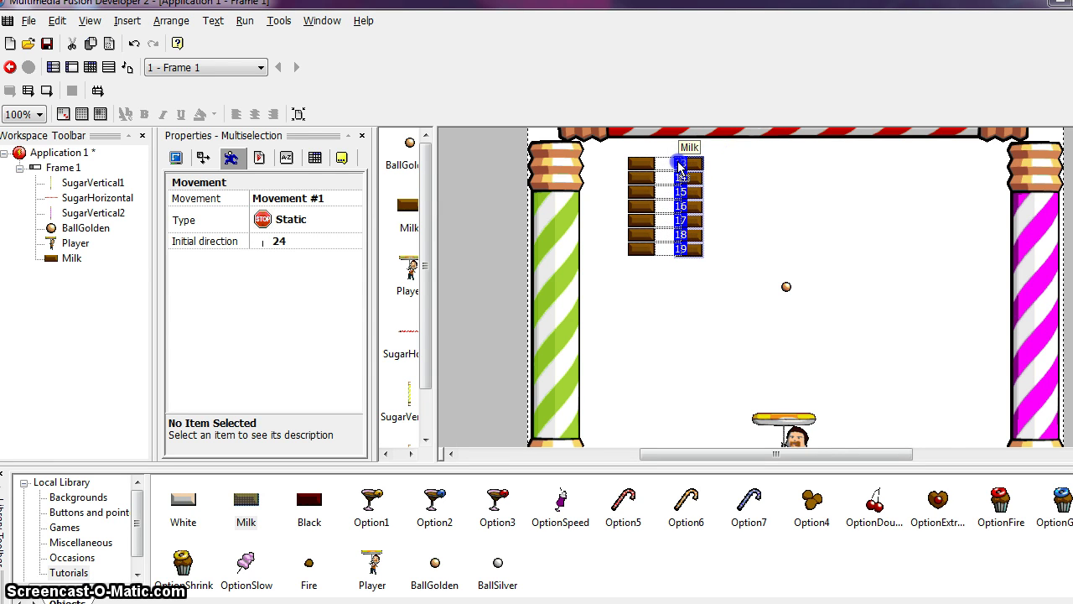
pyautogui.moveTo(678, 161); pyautogui.dragTo(663, 163)
pyautogui.click(726, 352)
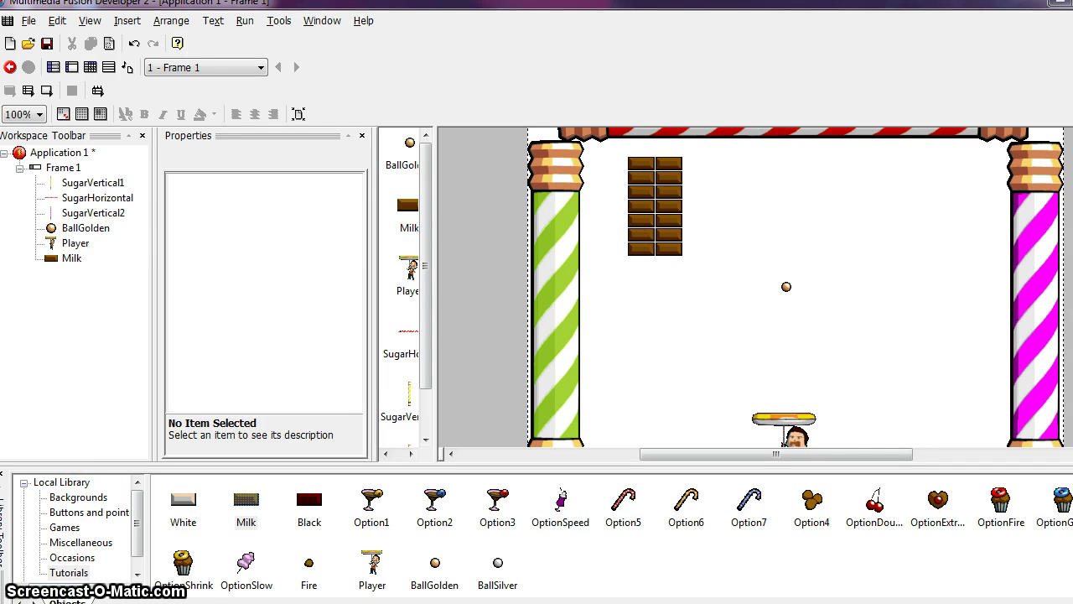
pyautogui.click(699, 120)
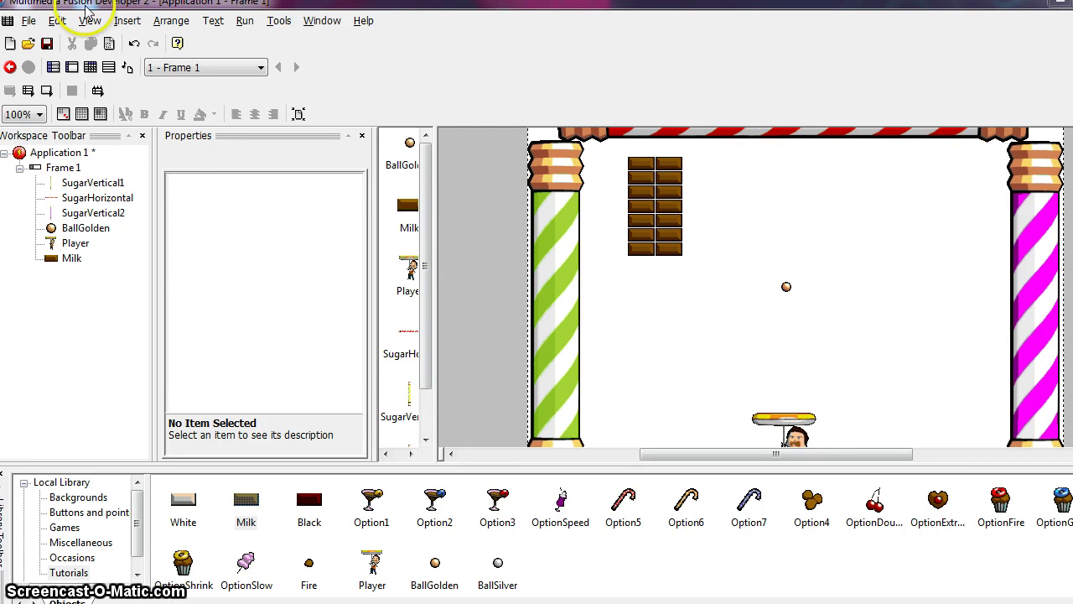
# Paste another brick column beside the block and nudge it into line with the others.
pyautogui.click(57, 20)
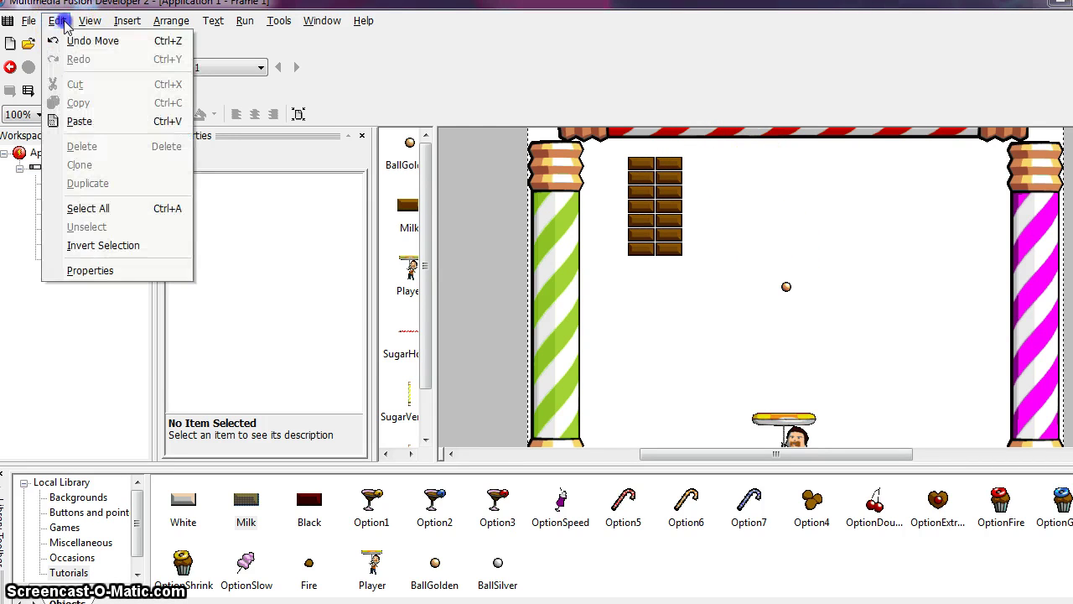
pyautogui.click(112, 124)
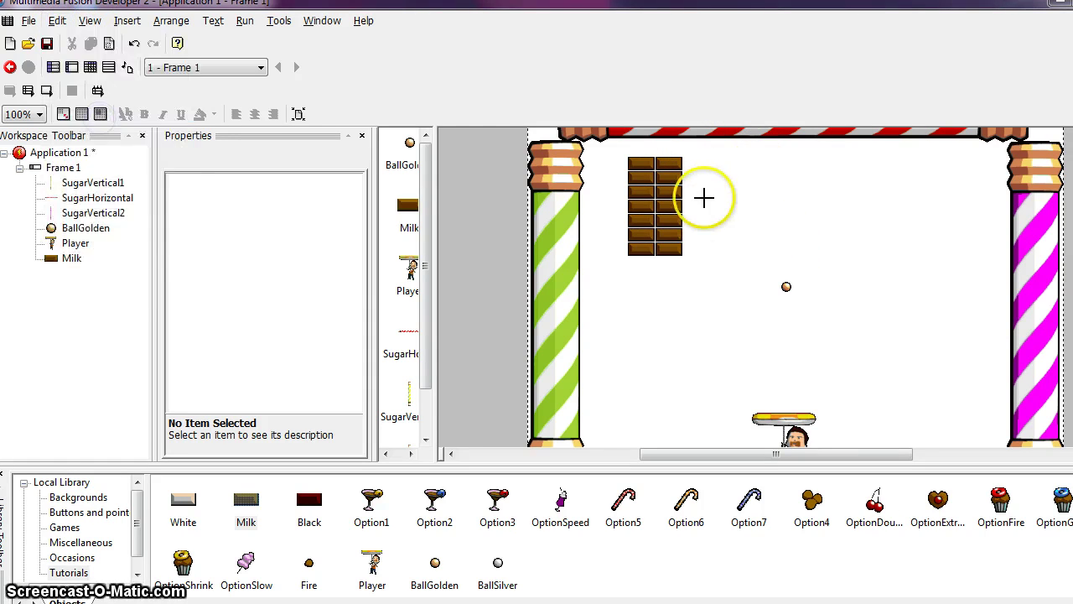
pyautogui.click(686, 158)
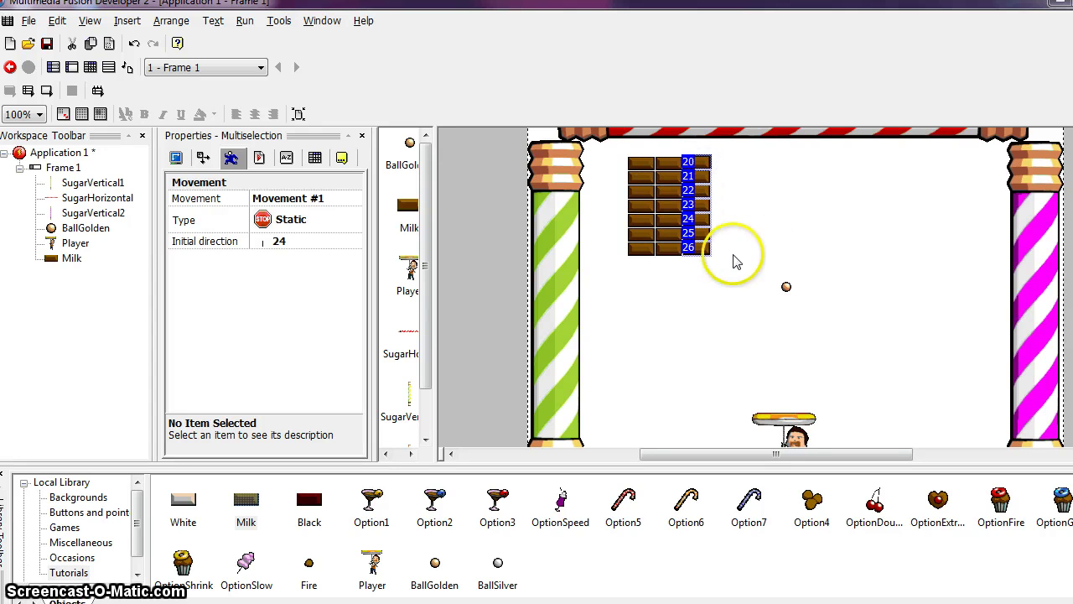
pyautogui.click(712, 270)
pyautogui.click(672, 145)
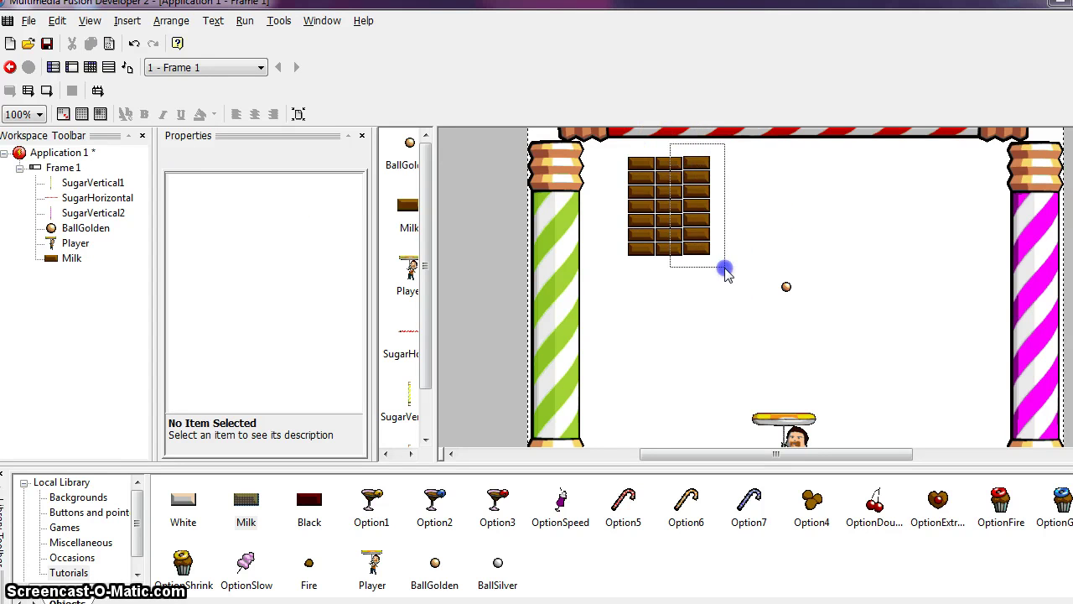
pyautogui.moveTo(726, 274); pyautogui.dragTo(729, 274)
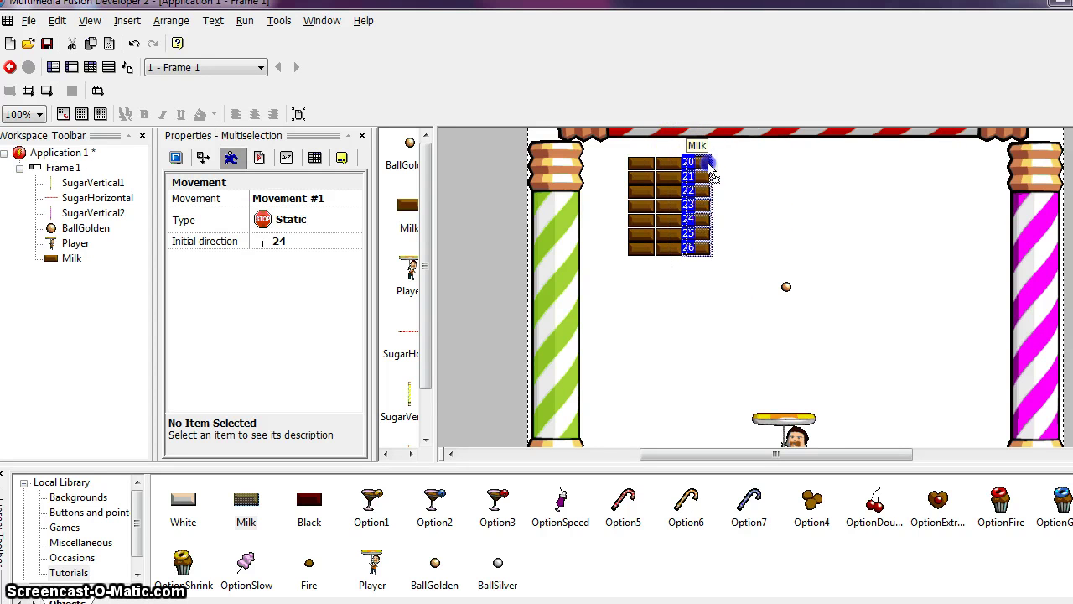
pyautogui.moveTo(710, 168); pyautogui.dragTo(712, 170)
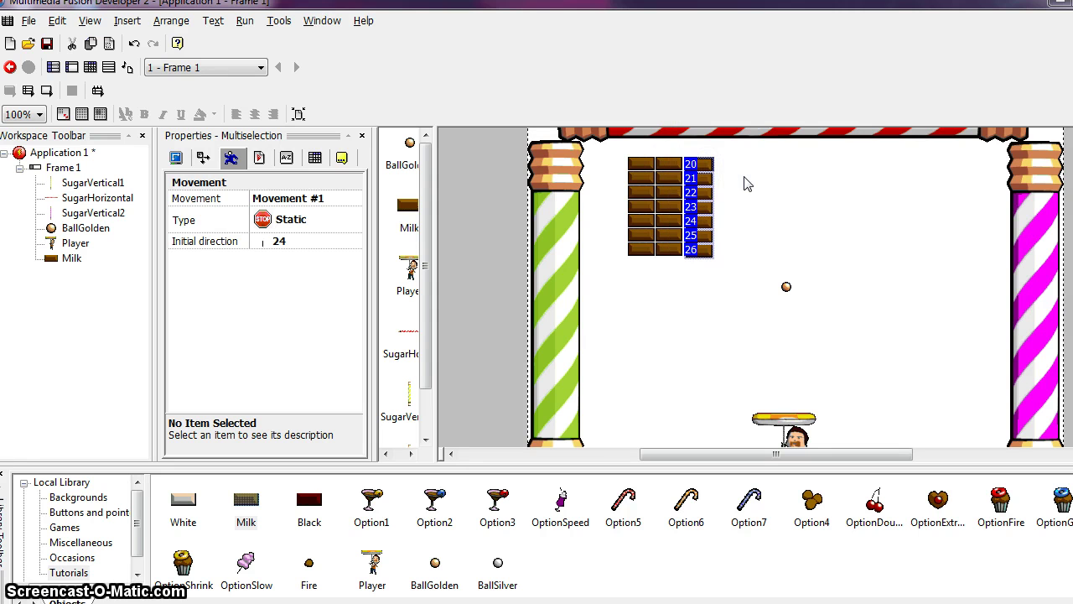
pyautogui.click(742, 203)
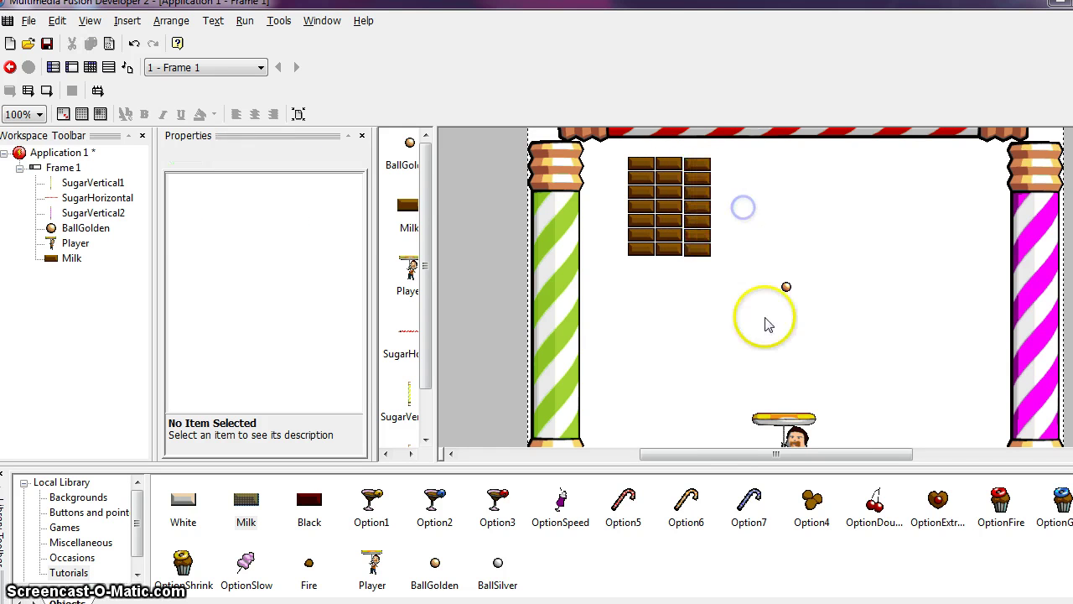
pyautogui.moveTo(743, 274); pyautogui.dragTo(671, 156)
pyautogui.click(722, 311)
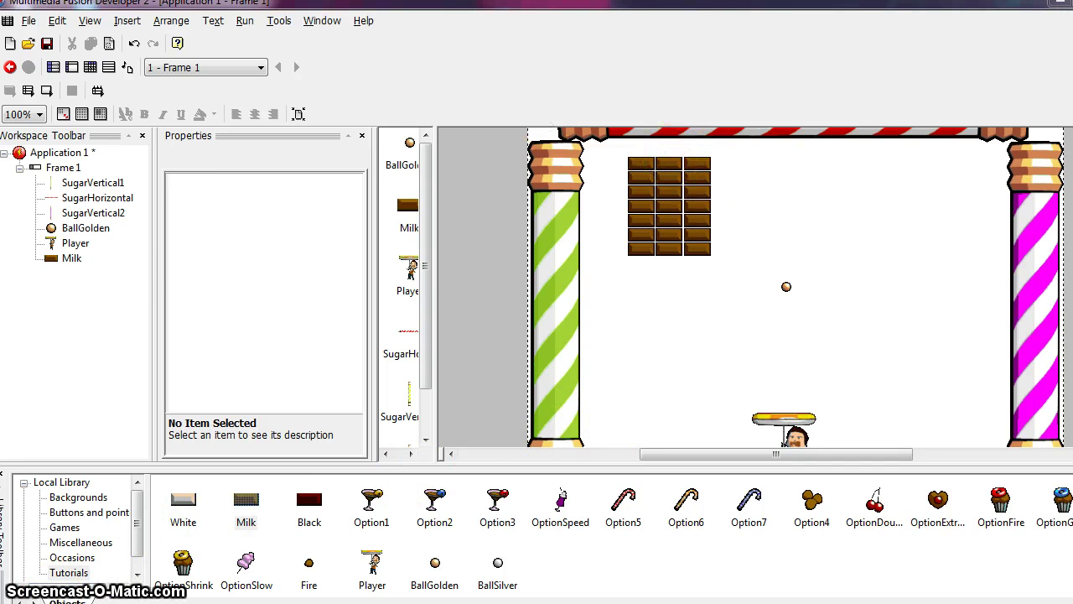
# Paste one more brick column, align it with the Left arrow, and check the full wall.
pyautogui.click(57, 20)
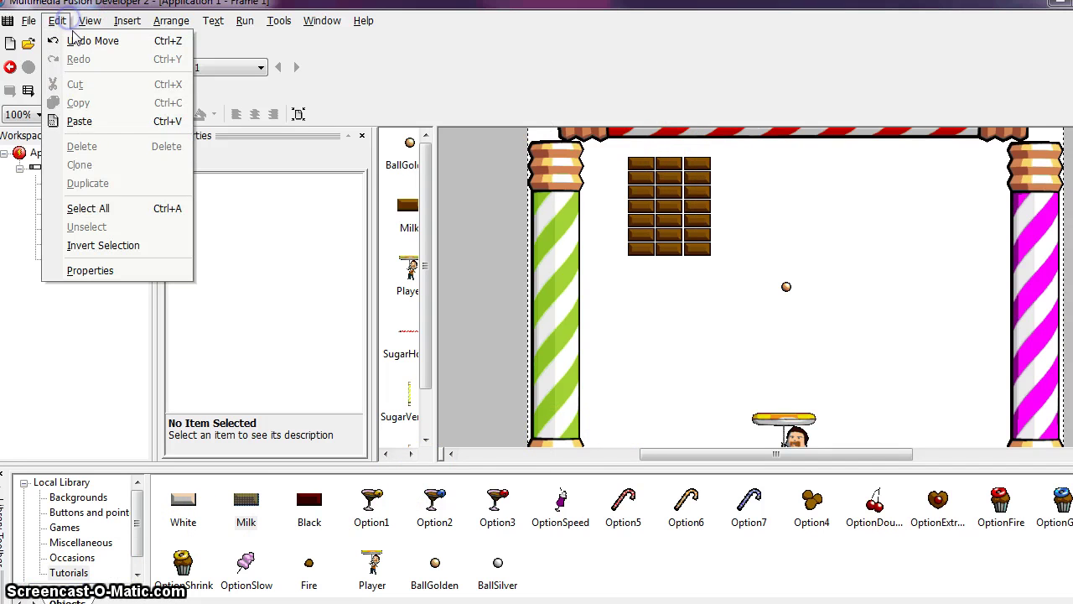
pyautogui.click(85, 122)
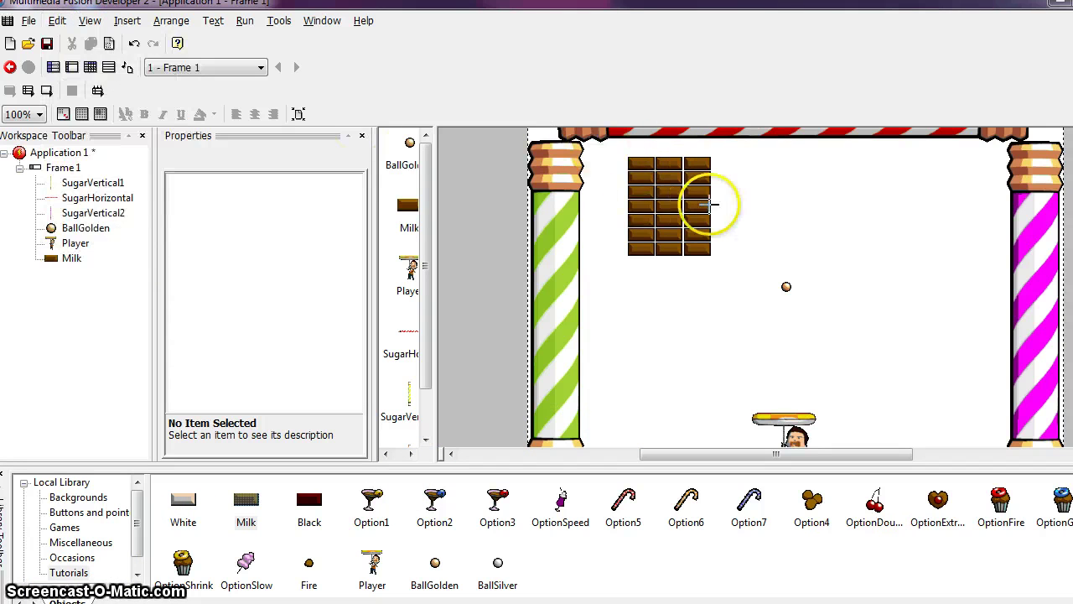
pyautogui.click(712, 159)
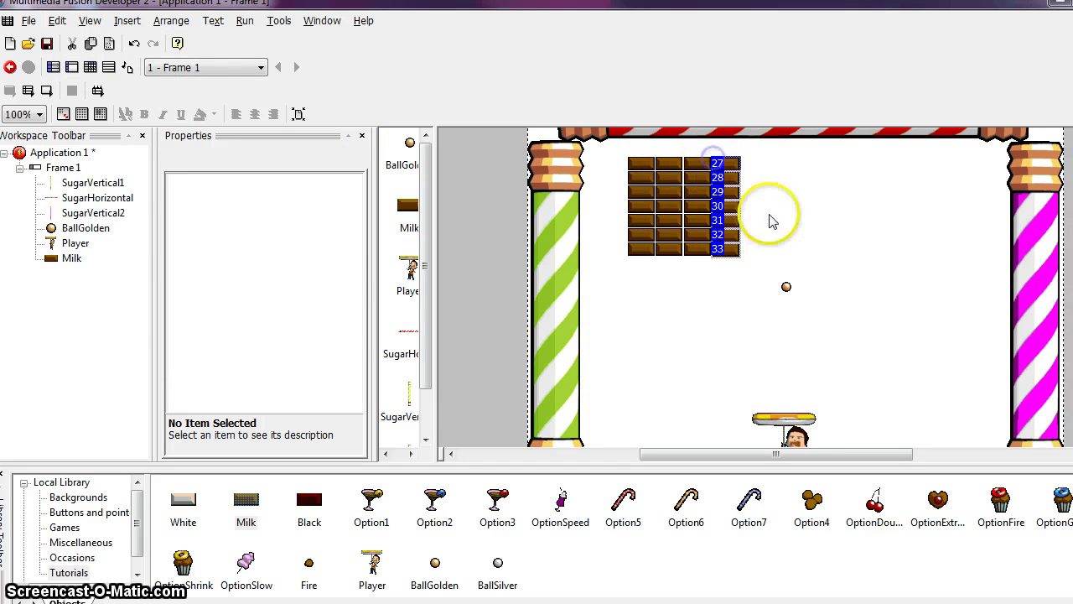
pyautogui.click(733, 168)
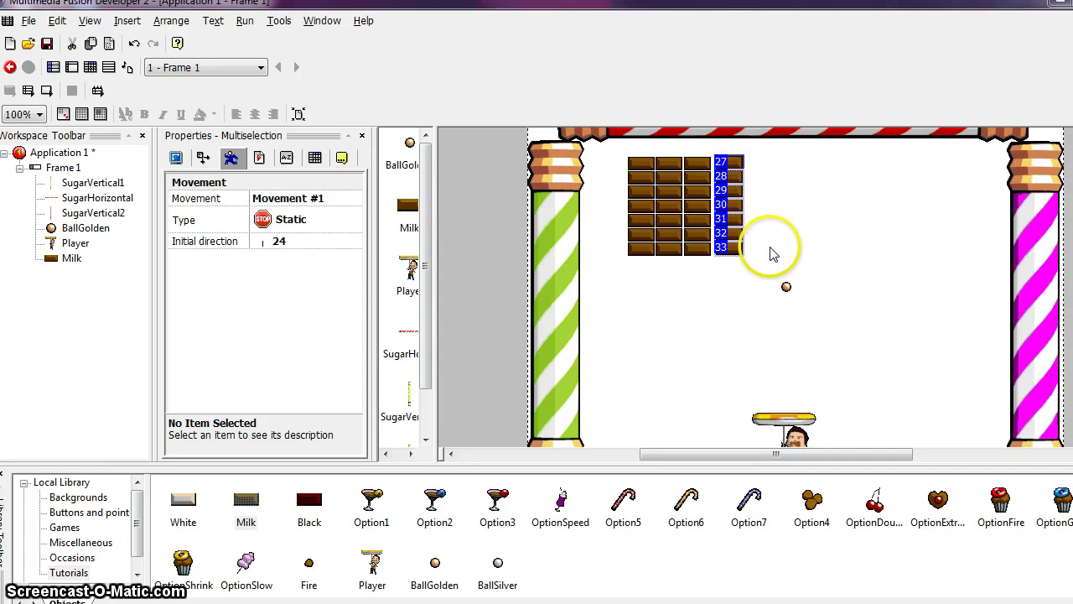
pyautogui.press('Left')
pyautogui.press('Left')
pyautogui.press('Left')
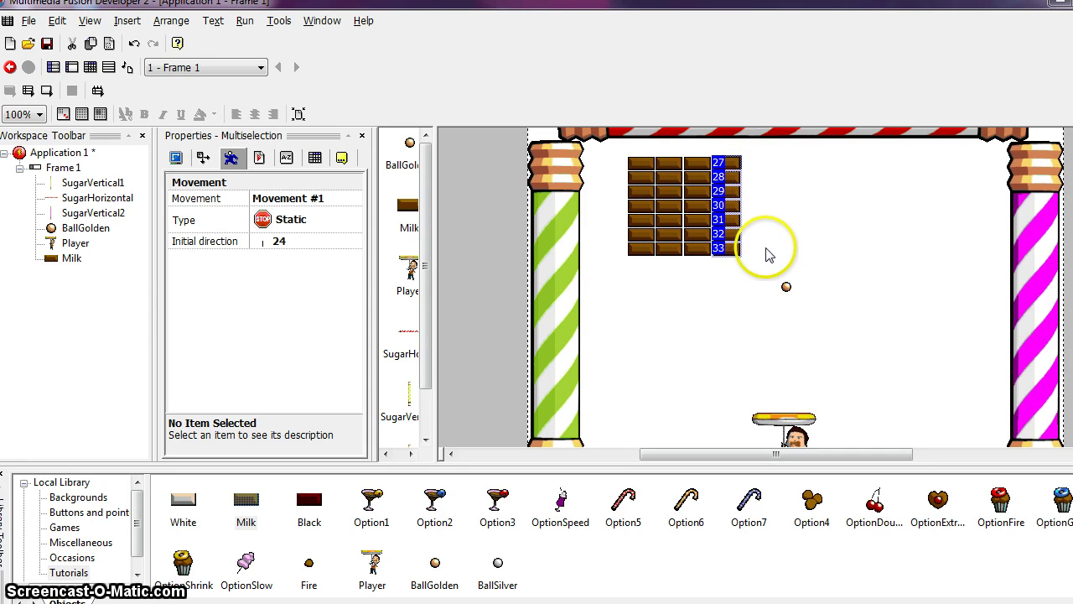
pyautogui.click(767, 252)
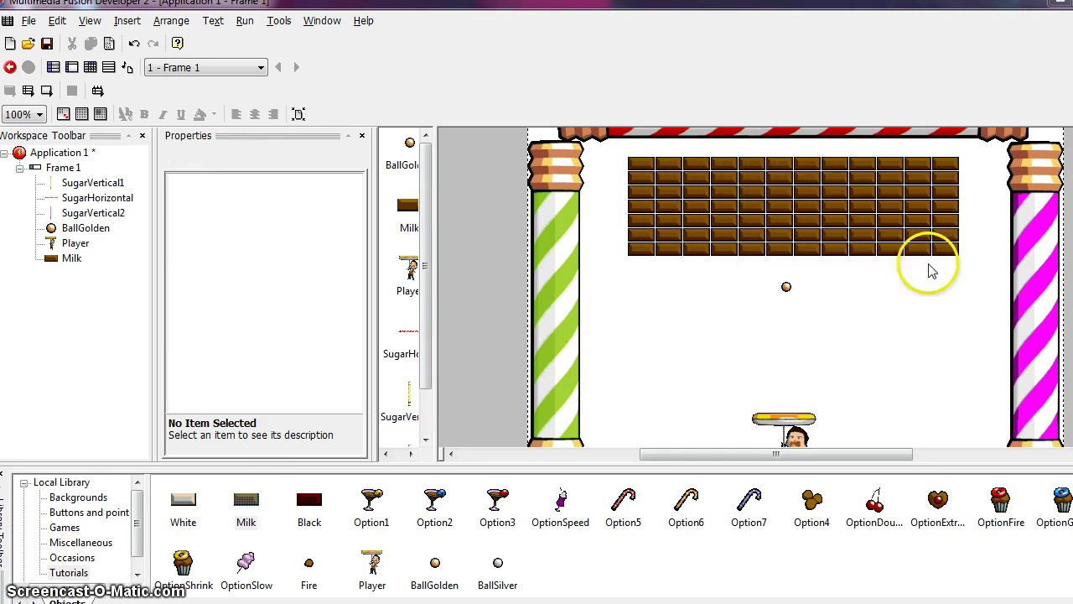
pyautogui.moveTo(616, 148); pyautogui.dragTo(981, 268)
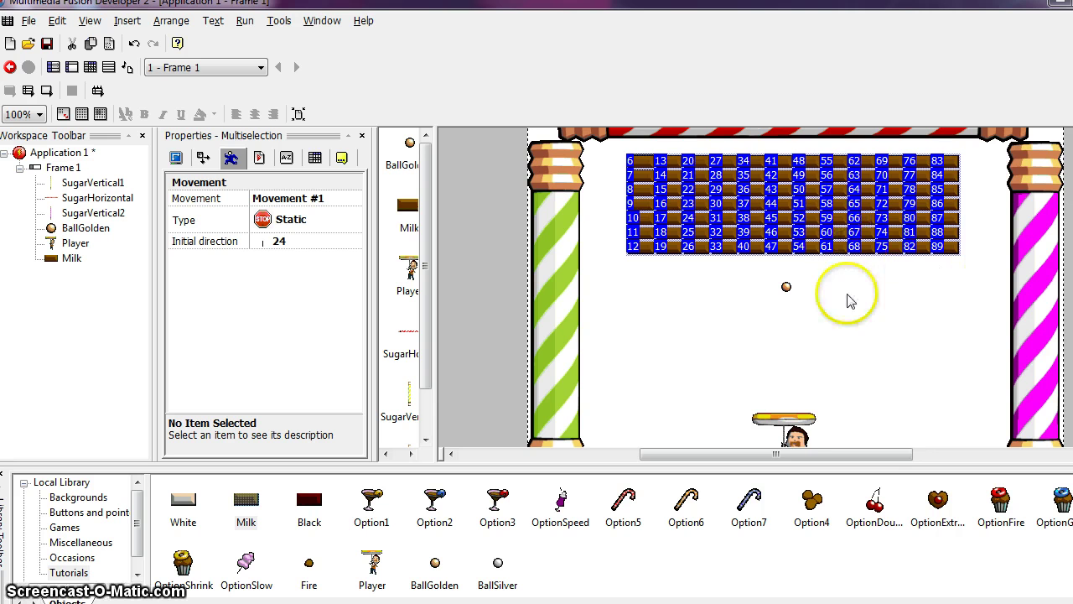
pyautogui.click(855, 353)
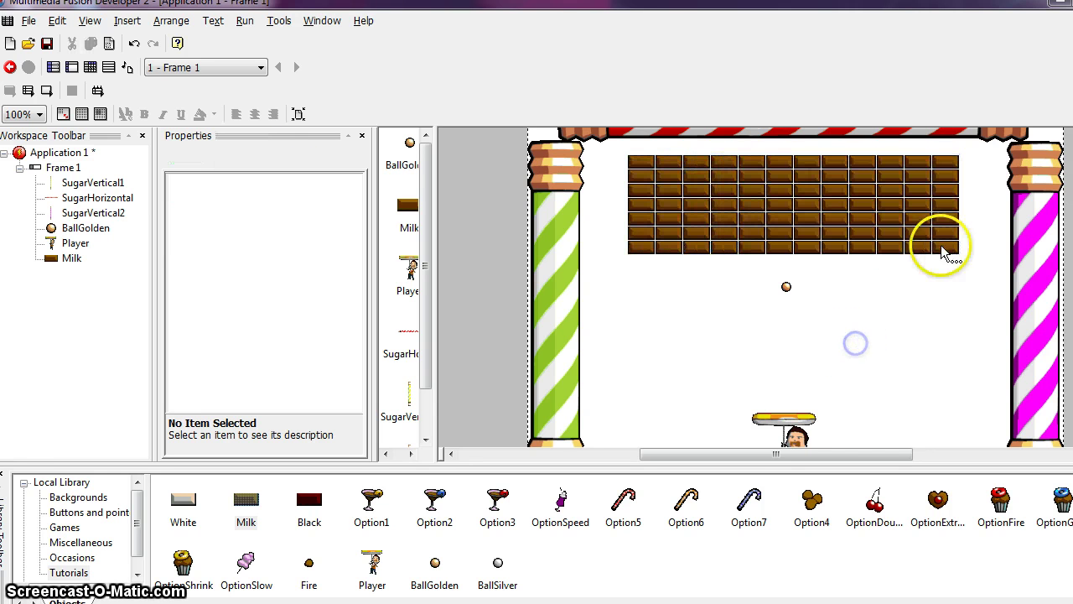
# In the Event Editor, add condition 6: BallGolden collides with another object, Milk.
pyautogui.click(90, 68)
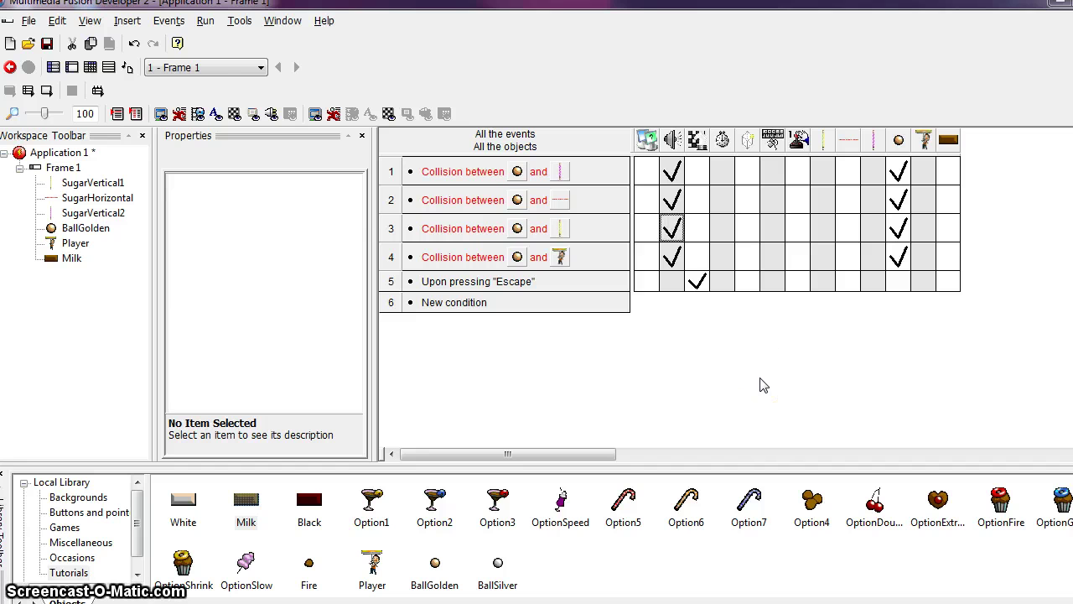
pyautogui.click(771, 406)
pyautogui.click(821, 408)
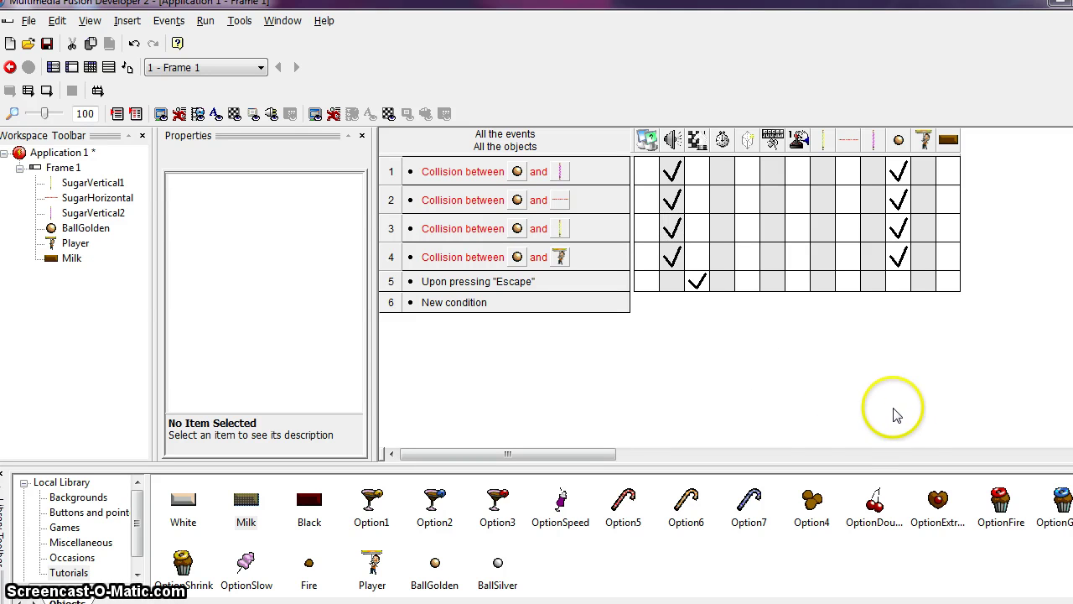
pyautogui.click(845, 426)
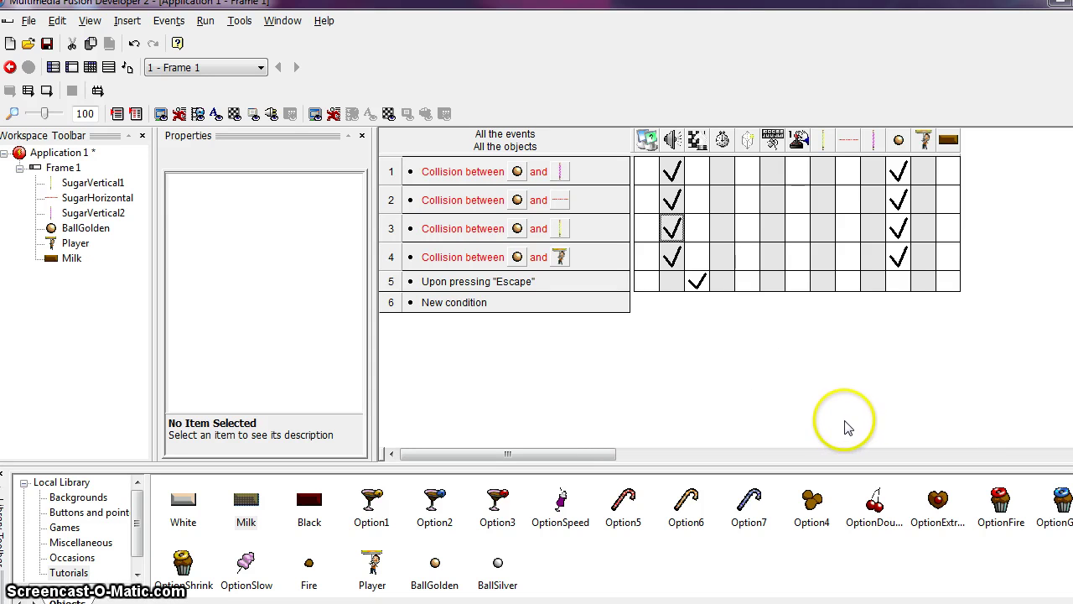
pyautogui.click(467, 305)
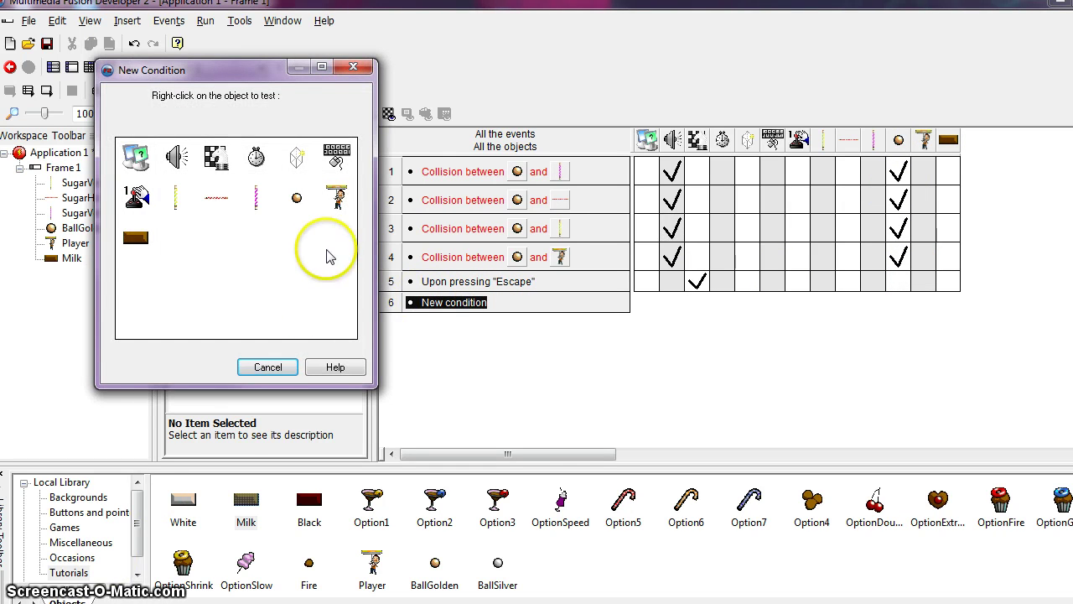
pyautogui.rightClick(298, 208)
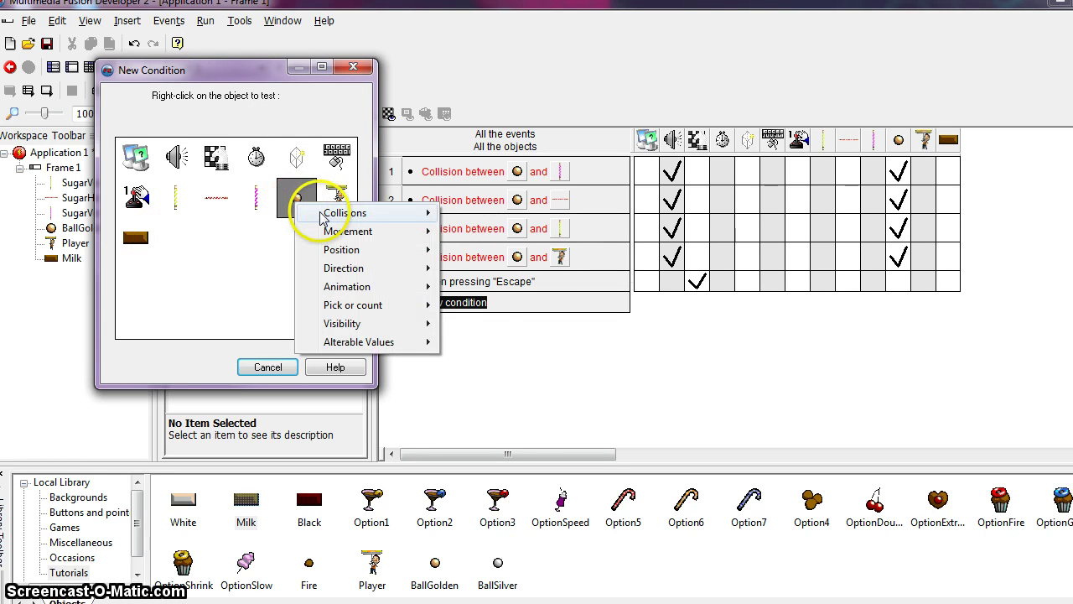
pyautogui.moveTo(311, 211)
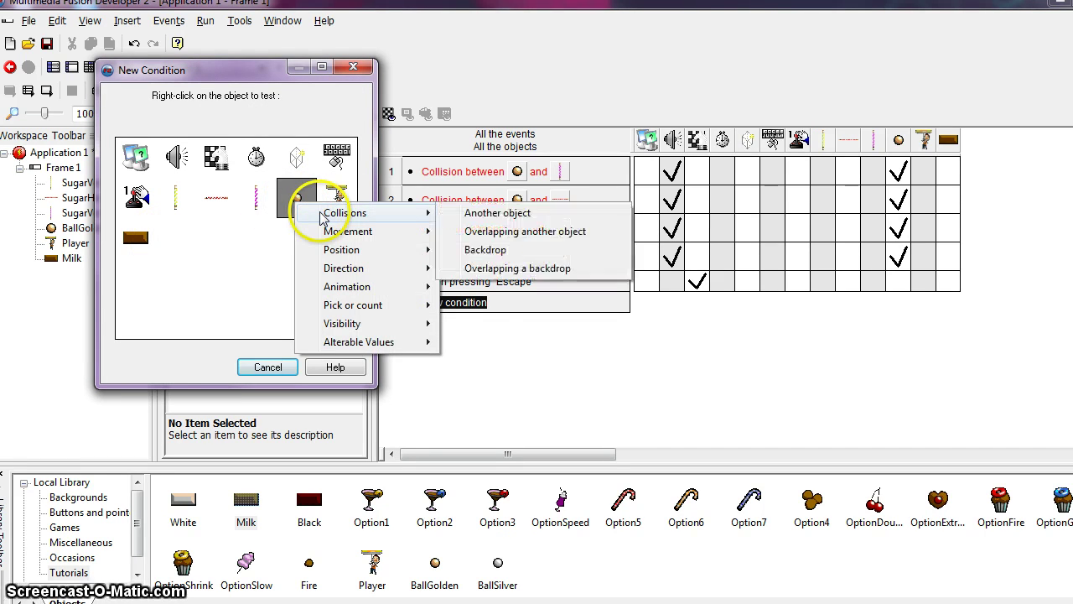
pyautogui.click(530, 216)
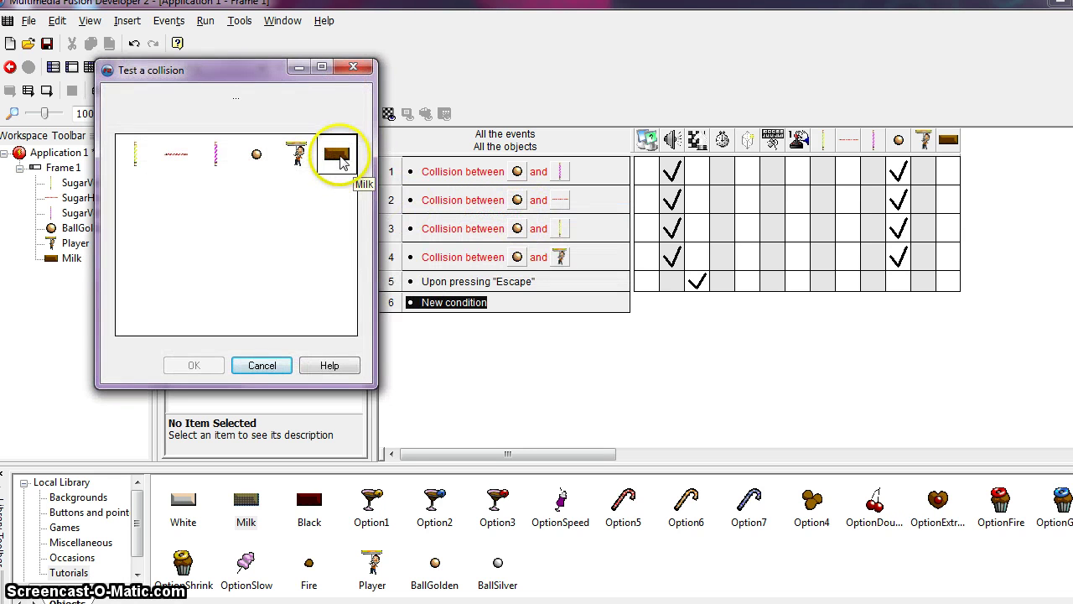
pyautogui.click(339, 155)
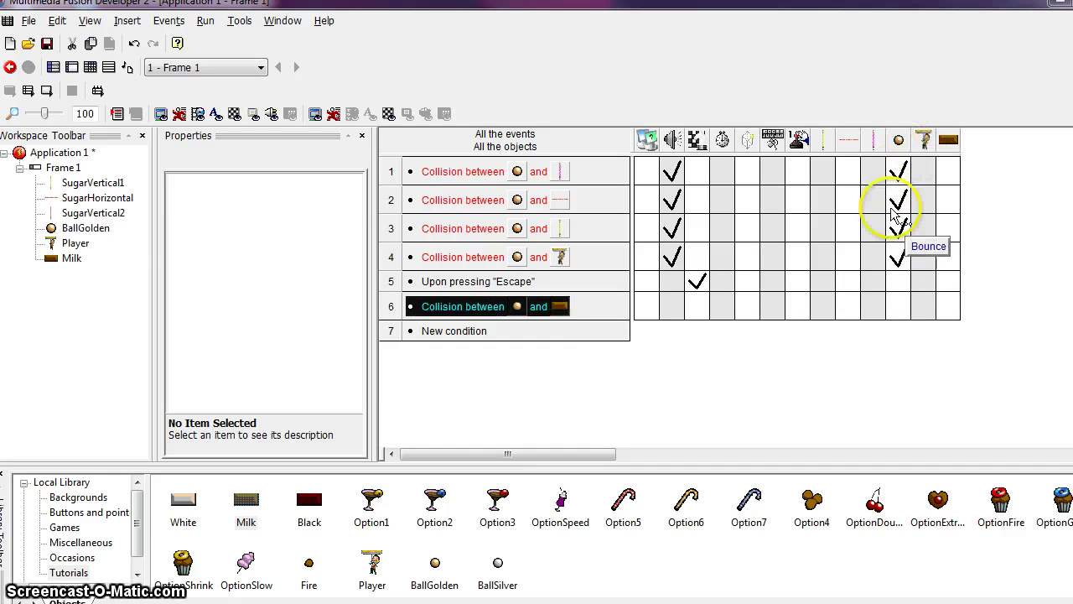
# Give BallGolden a Movement > Bounce action in event 6.
pyautogui.click(899, 308)
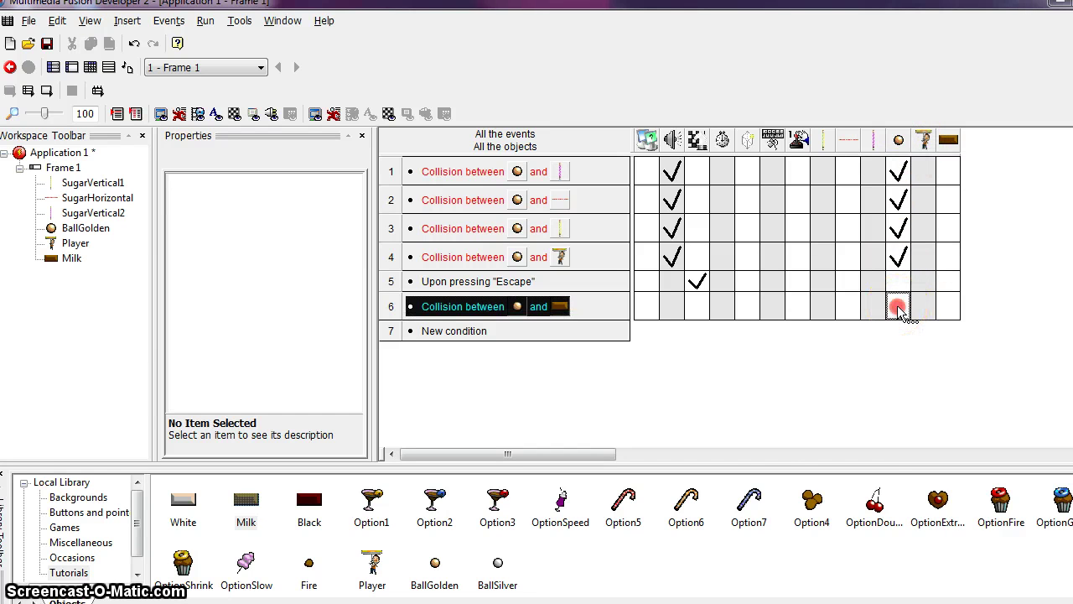
pyautogui.moveTo(921, 319)
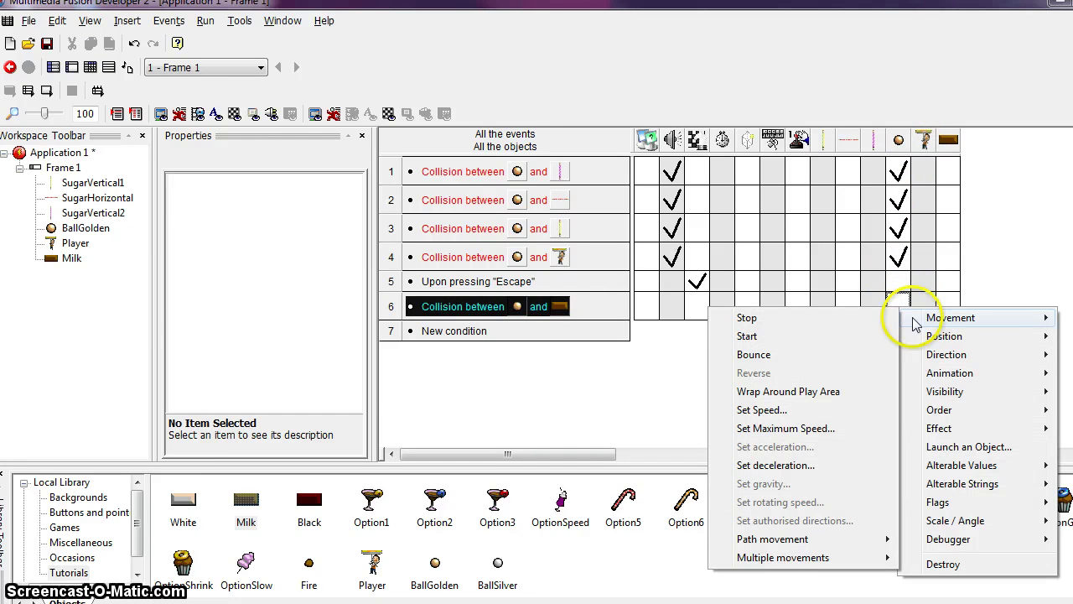
pyautogui.click(753, 354)
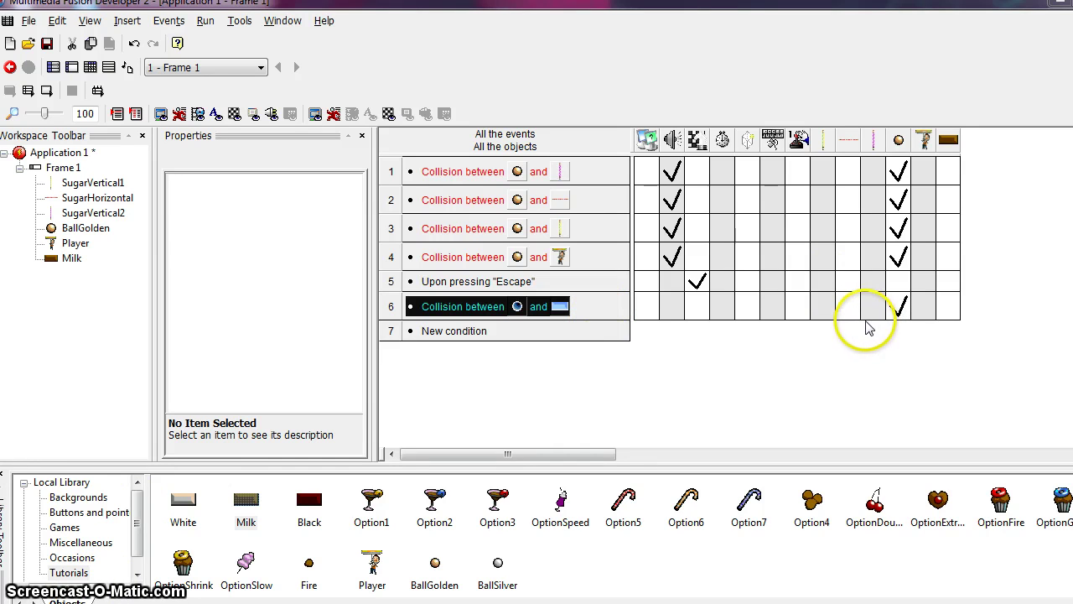
pyautogui.moveTo(897, 314)
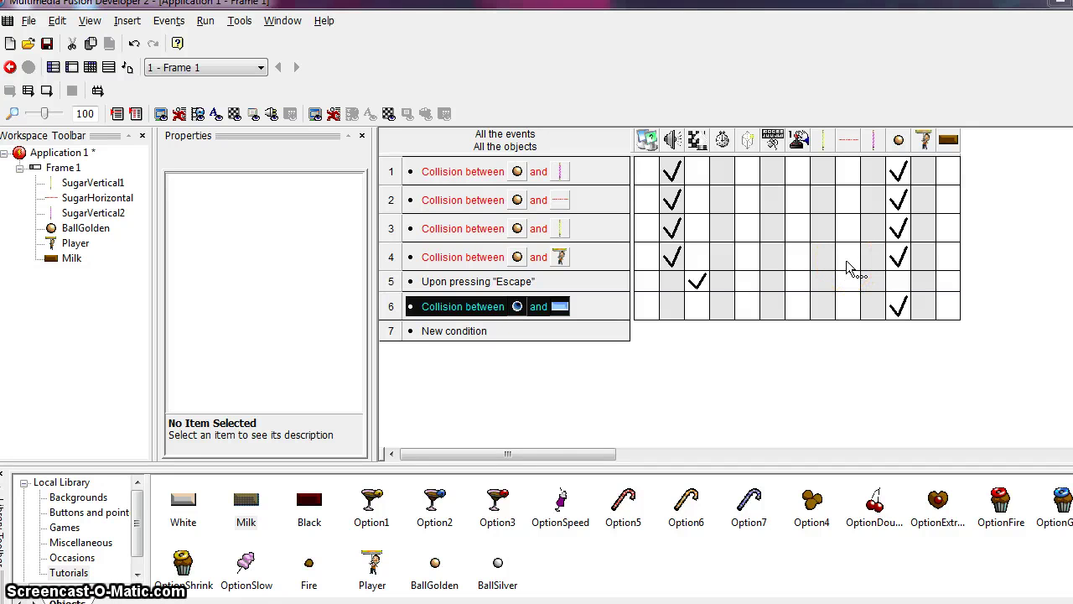
pyautogui.click(871, 289)
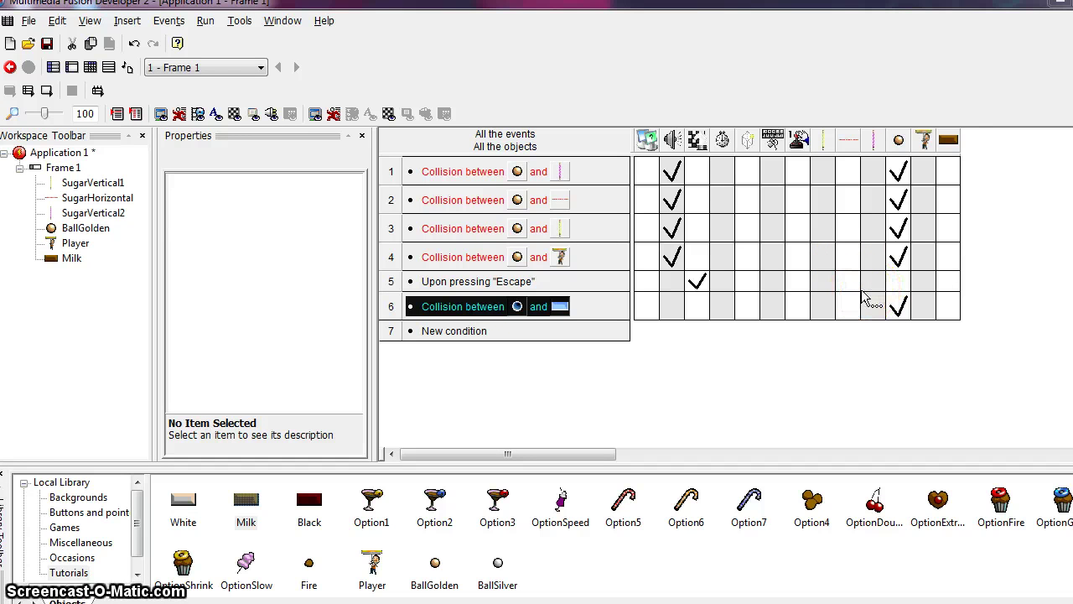
pyautogui.click(866, 295)
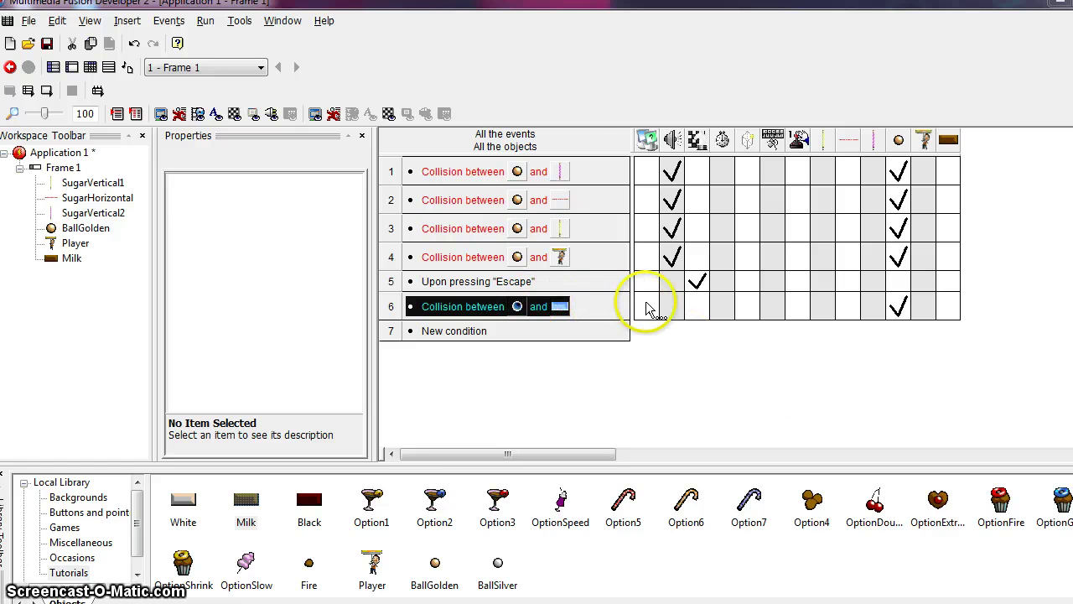
# Add a Destroy action for the Milk brick in event 6.
pyautogui.click(946, 318)
pyautogui.click(946, 318)
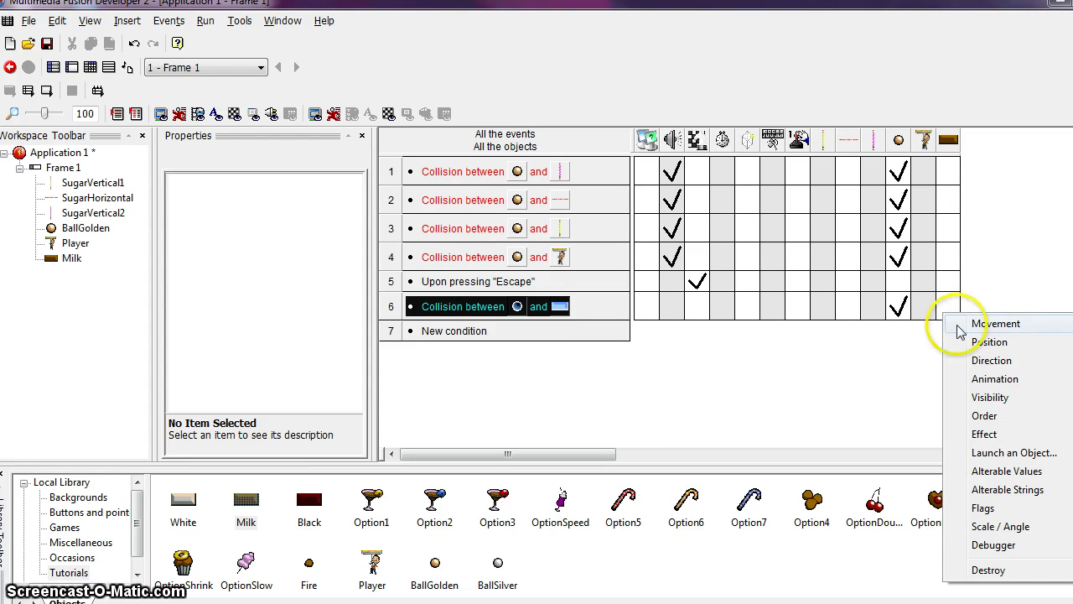
pyautogui.click(990, 570)
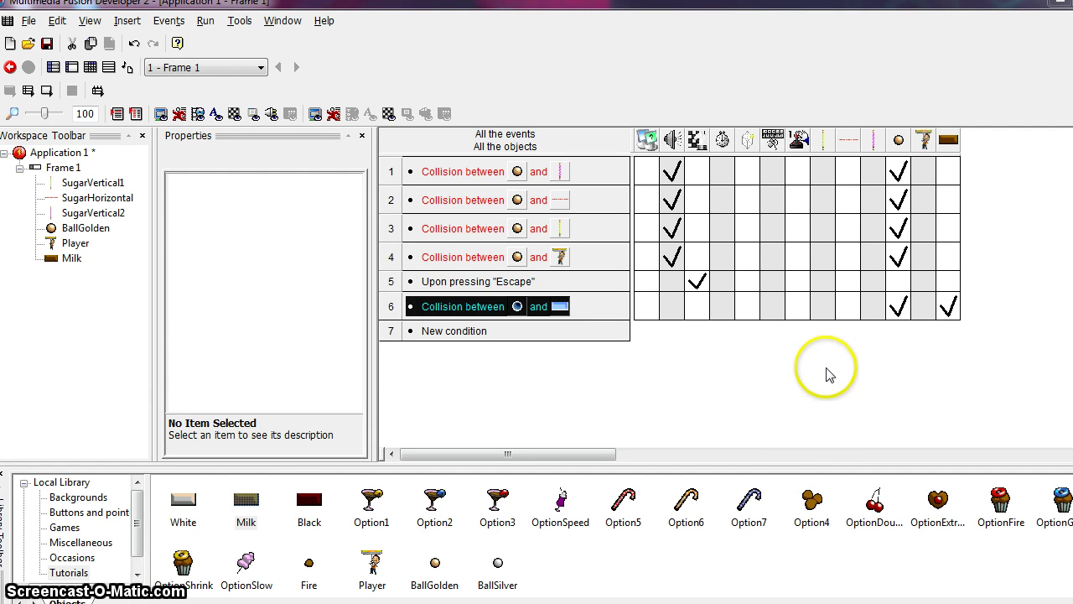
# Add a Play Sample action to event 6 using the impact02 sound file.
pyautogui.click(672, 308)
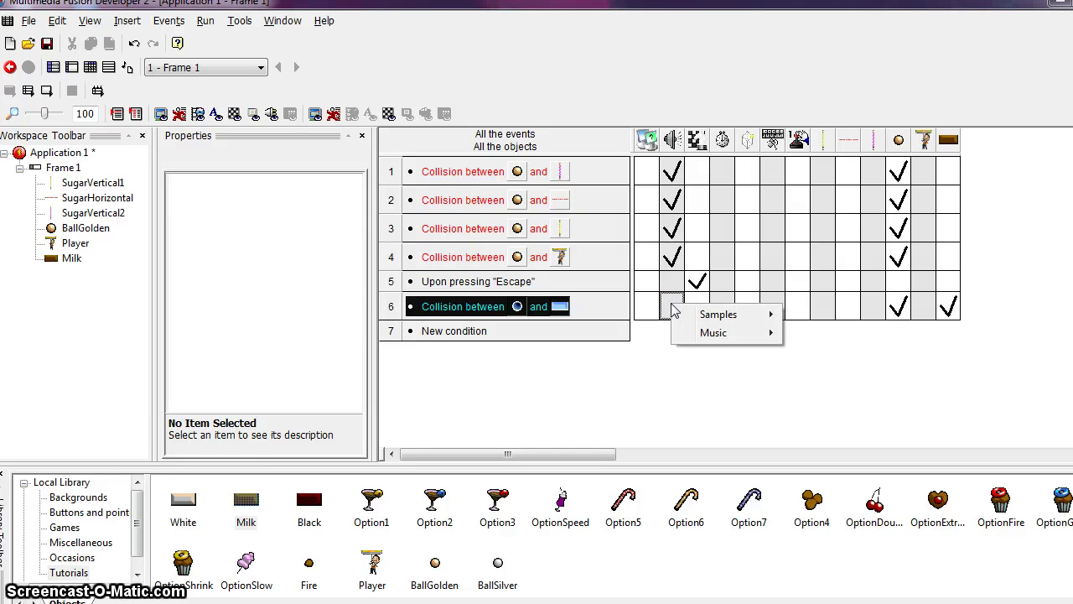
pyautogui.moveTo(713, 315)
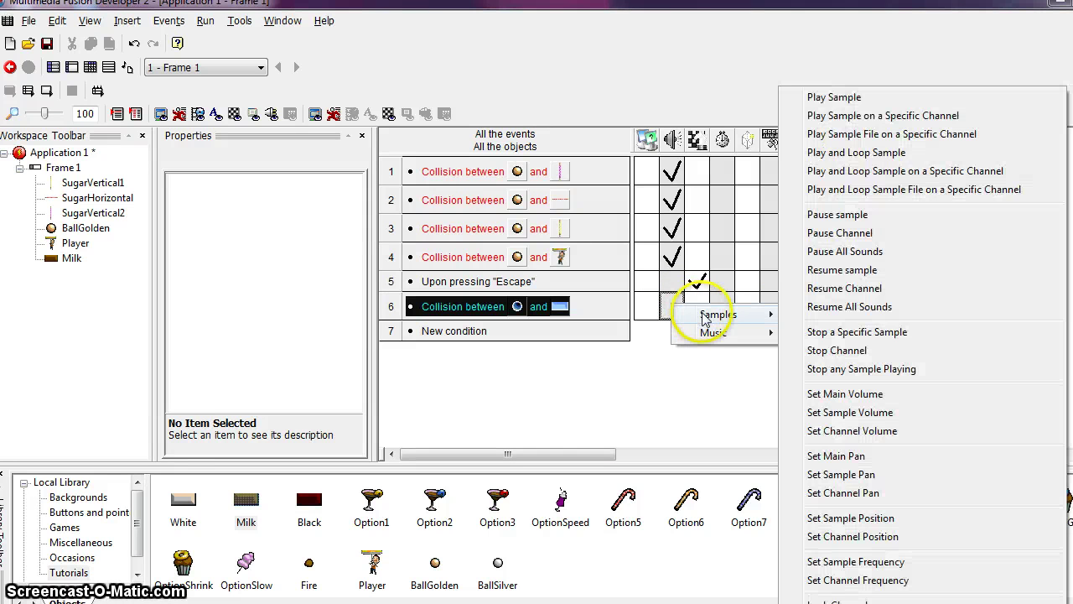
pyautogui.click(854, 99)
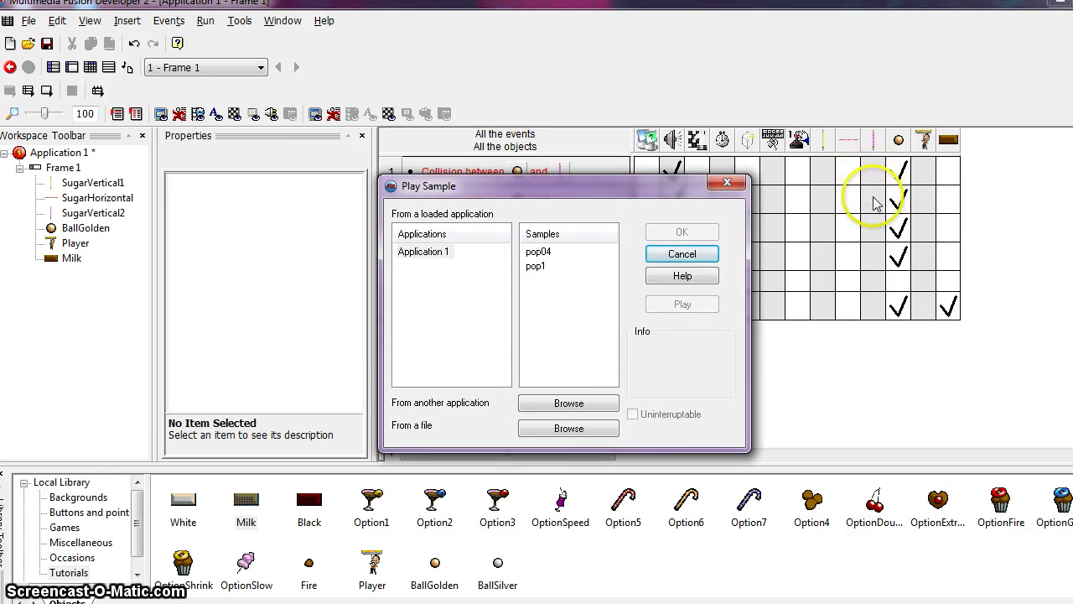
pyautogui.click(569, 429)
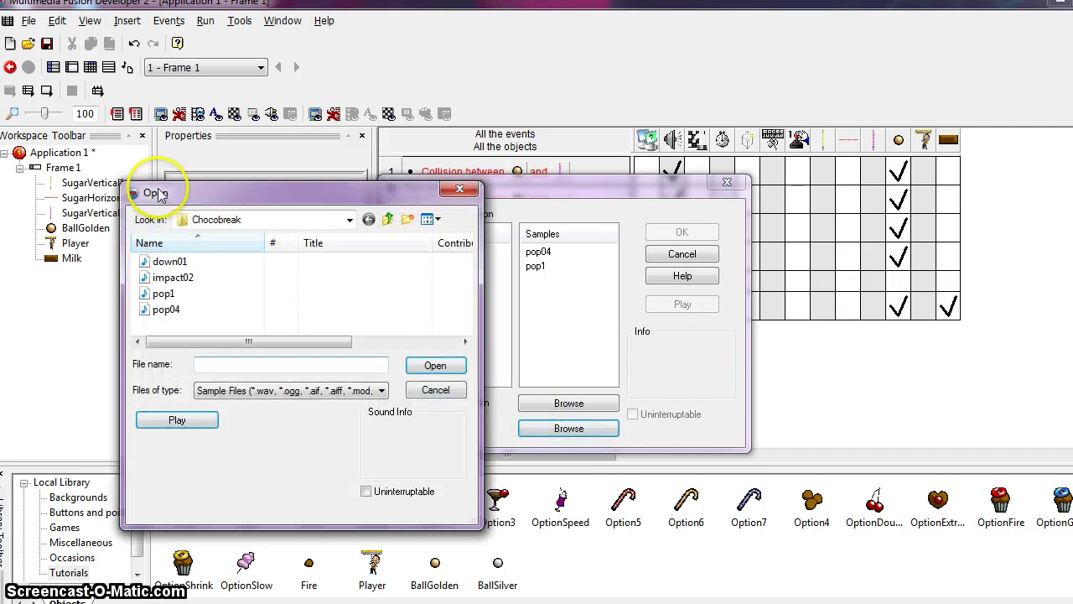
pyautogui.click(172, 276)
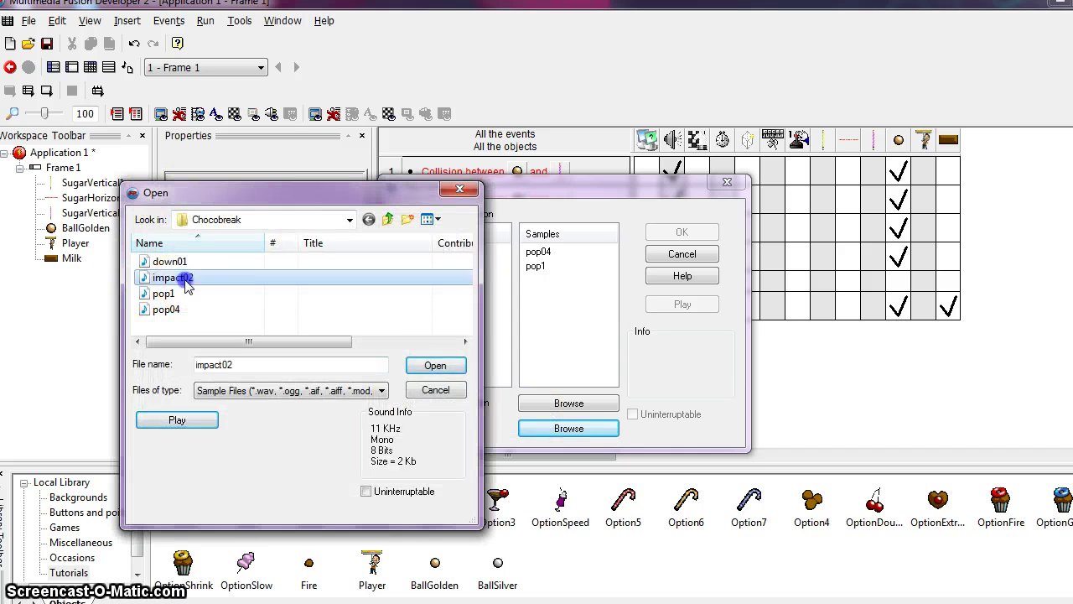
pyautogui.click(435, 367)
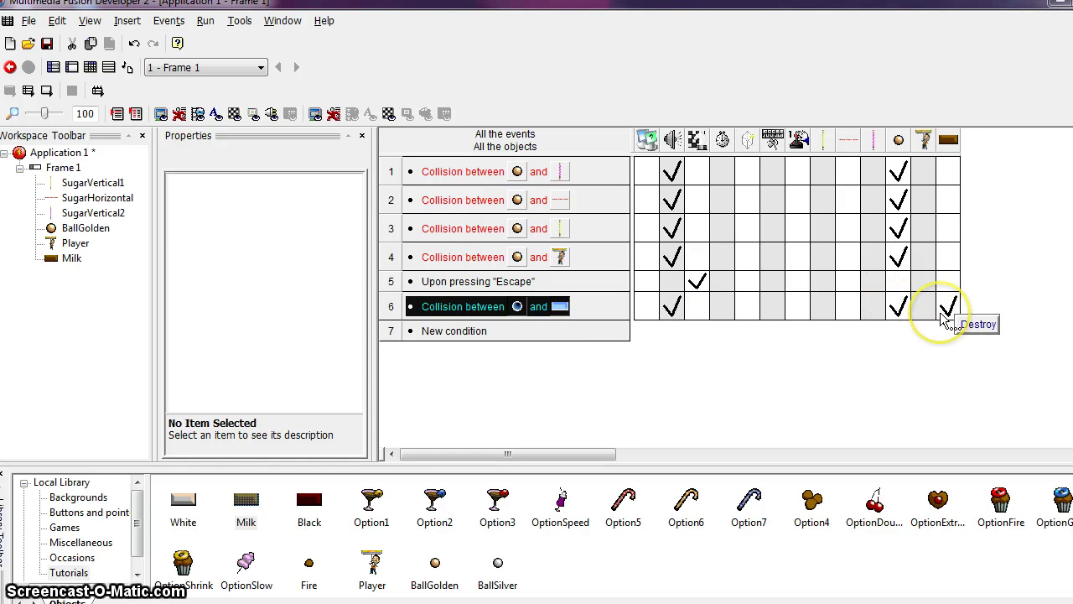
pyautogui.click(429, 546)
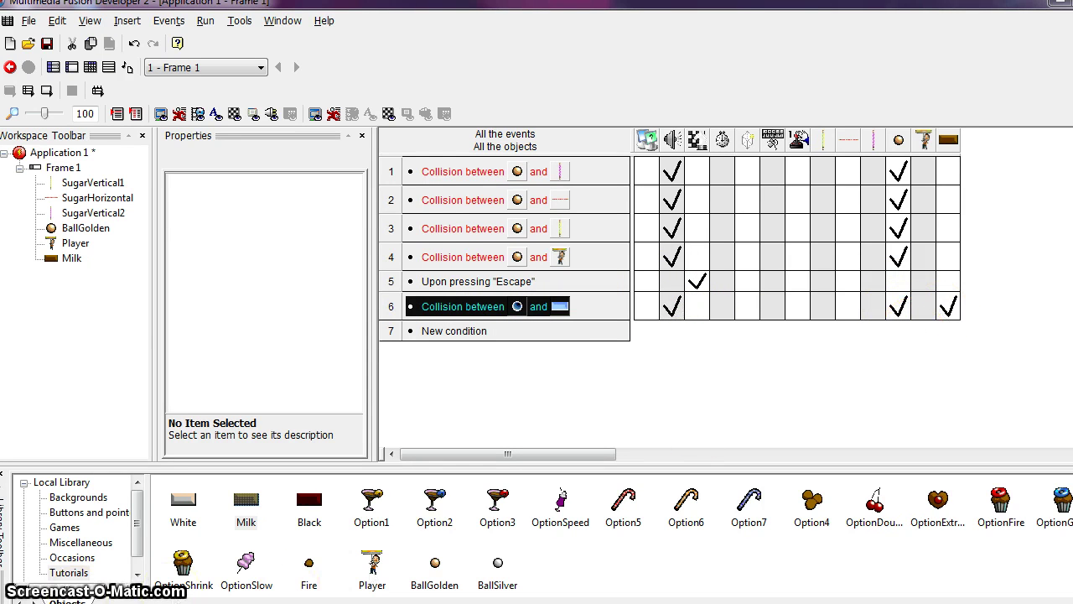
pyautogui.click(781, 383)
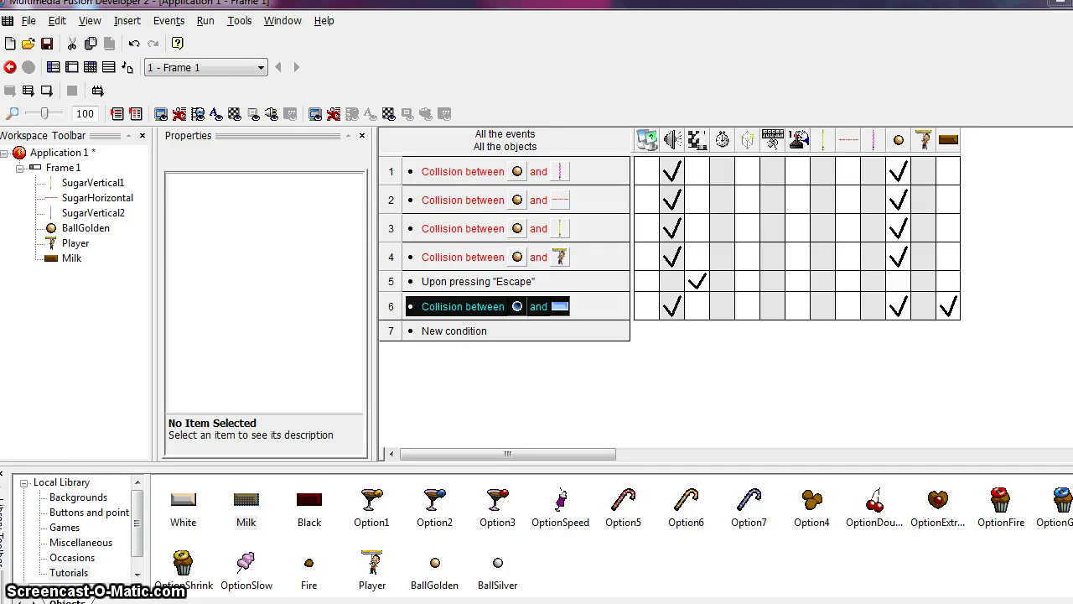
pyautogui.moveTo(1072, 95); pyautogui.dragTo(543, 30)
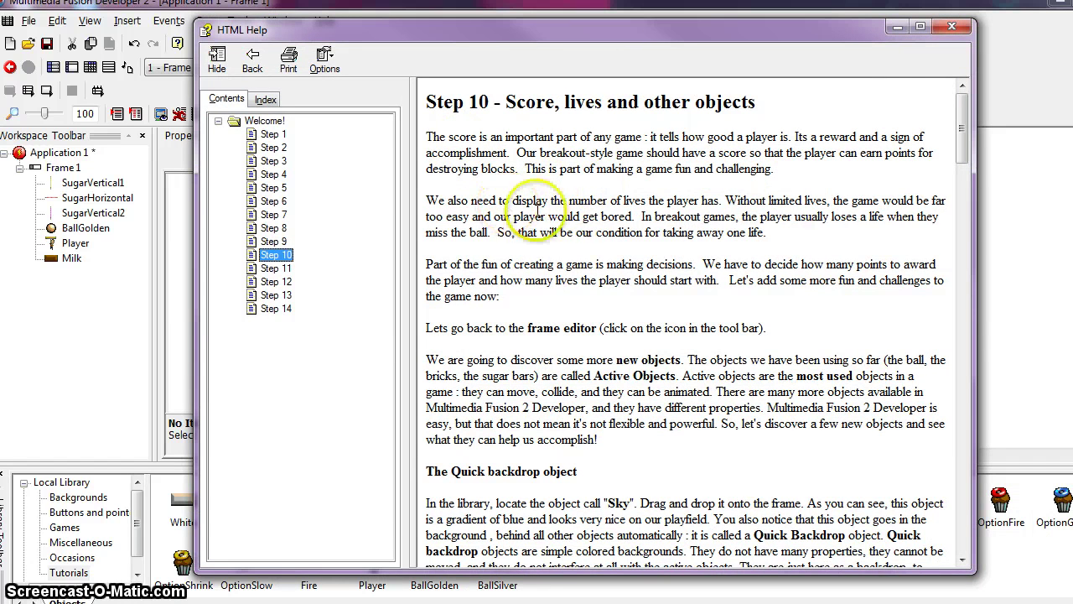
pyautogui.moveTo(408, 186); pyautogui.dragTo(422, 172)
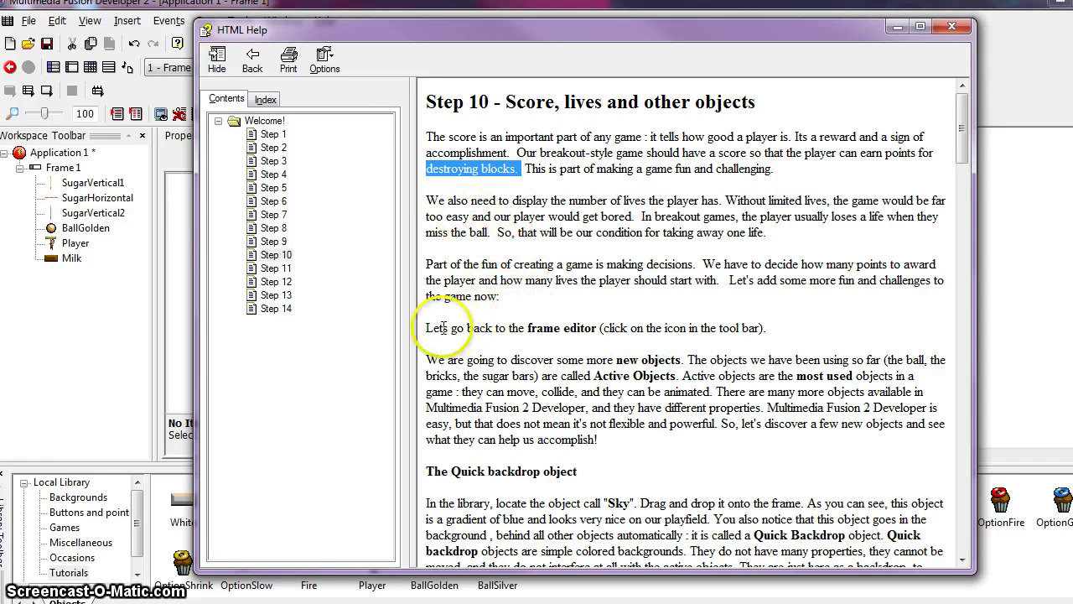
pyautogui.moveTo(511, 360); pyautogui.dragTo(641, 360)
pyautogui.moveTo(651, 30); pyautogui.dragTo(1072, 32)
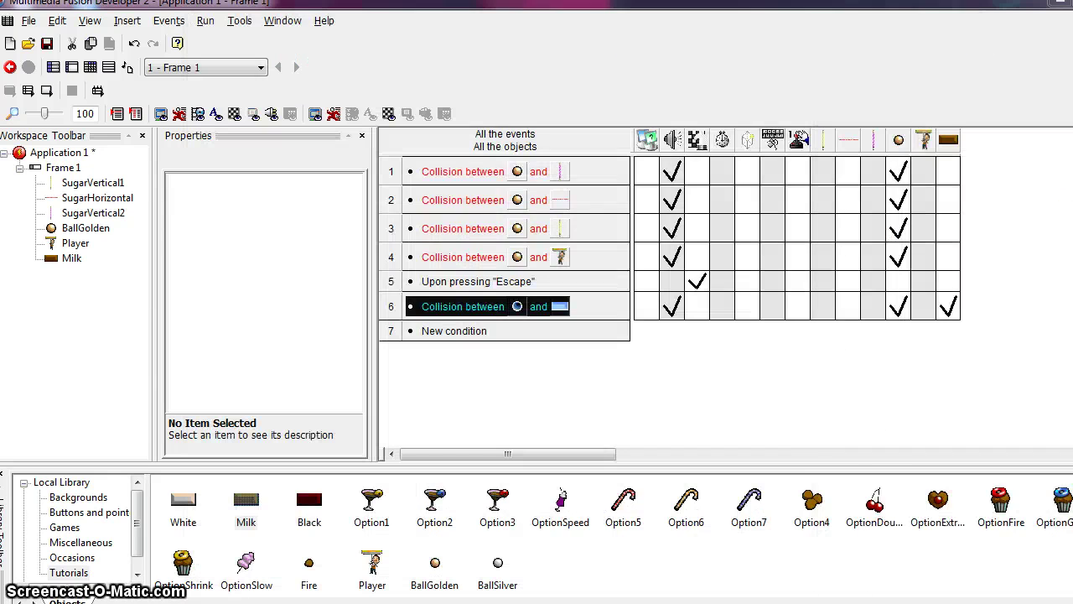
# Return to the Frame 1 layout showing the chocolate brick wall and library bonus objects.
pyautogui.click(71, 67)
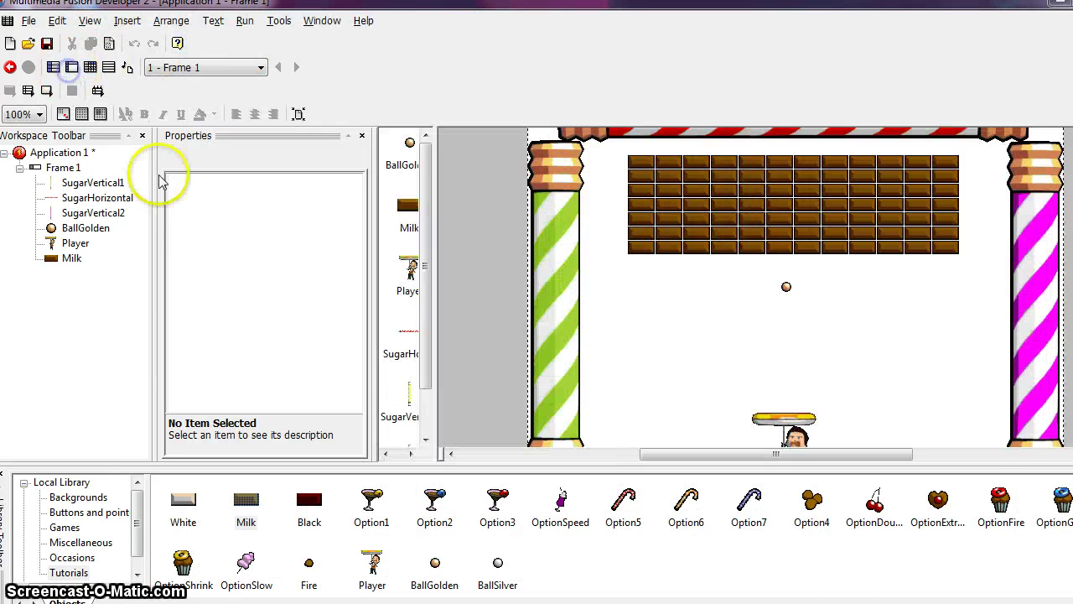
pyautogui.click(789, 530)
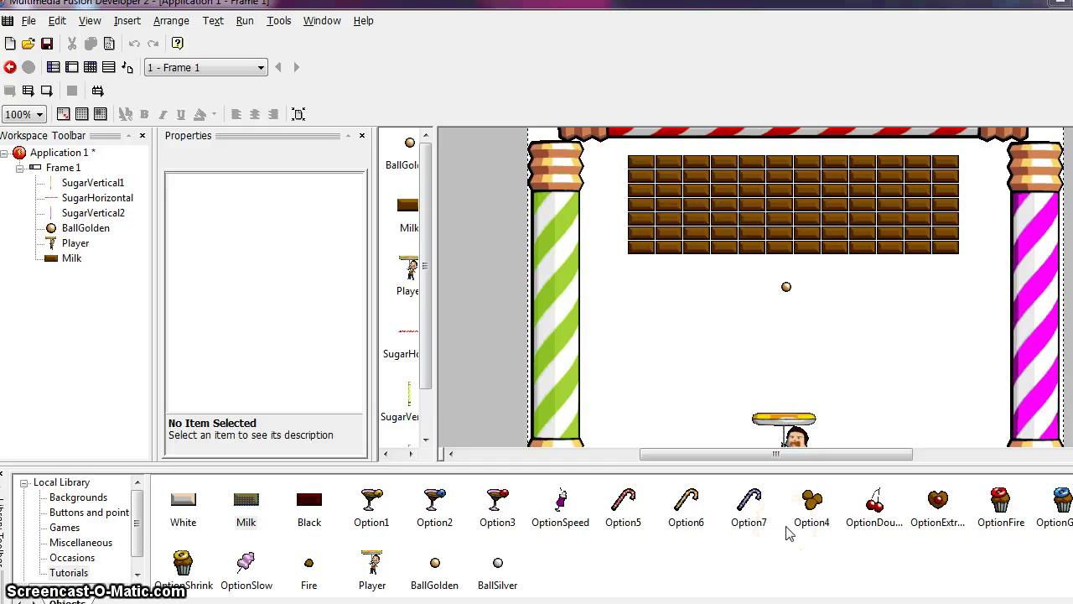
pyautogui.moveTo(789, 530)
pyautogui.mouseDown()
pyautogui.moveTo(771, 535)
pyautogui.moveTo(773, 521)
pyautogui.mouseUp()
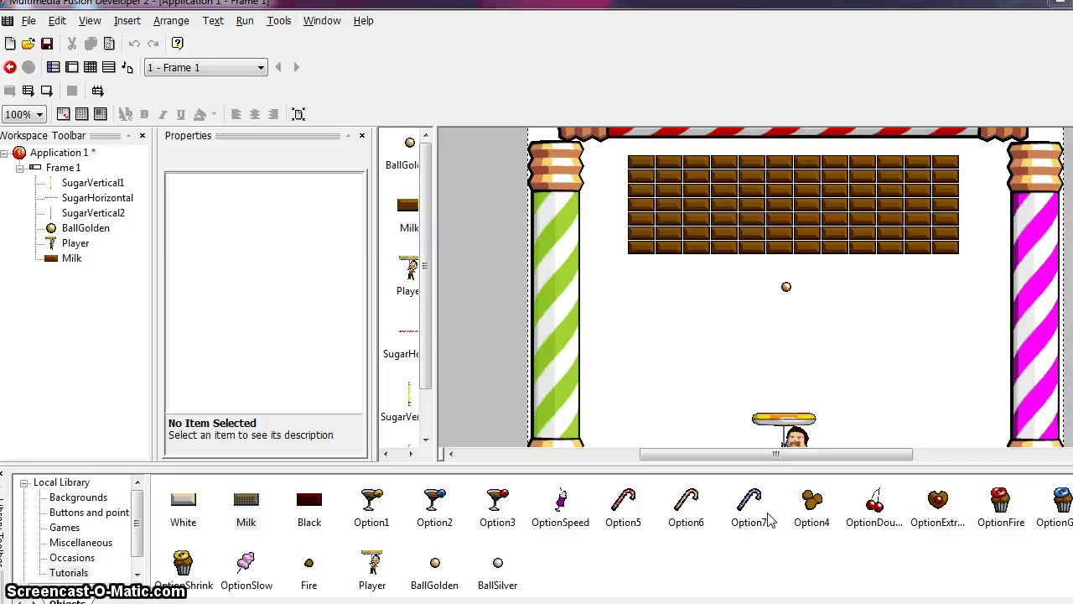
pyautogui.moveTo(765, 517); pyautogui.dragTo(1055, 359)
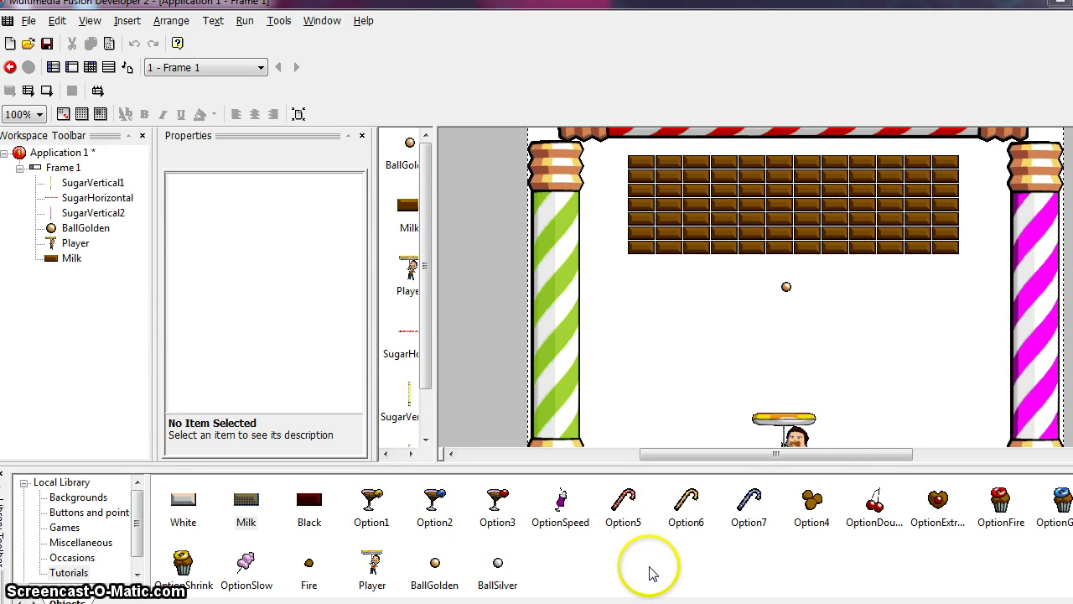
# Place the light-blue Sky gradient backdrop from the Local Library behind the bricks, covering the whole frame.
pyautogui.scroll(1, 649, 567)
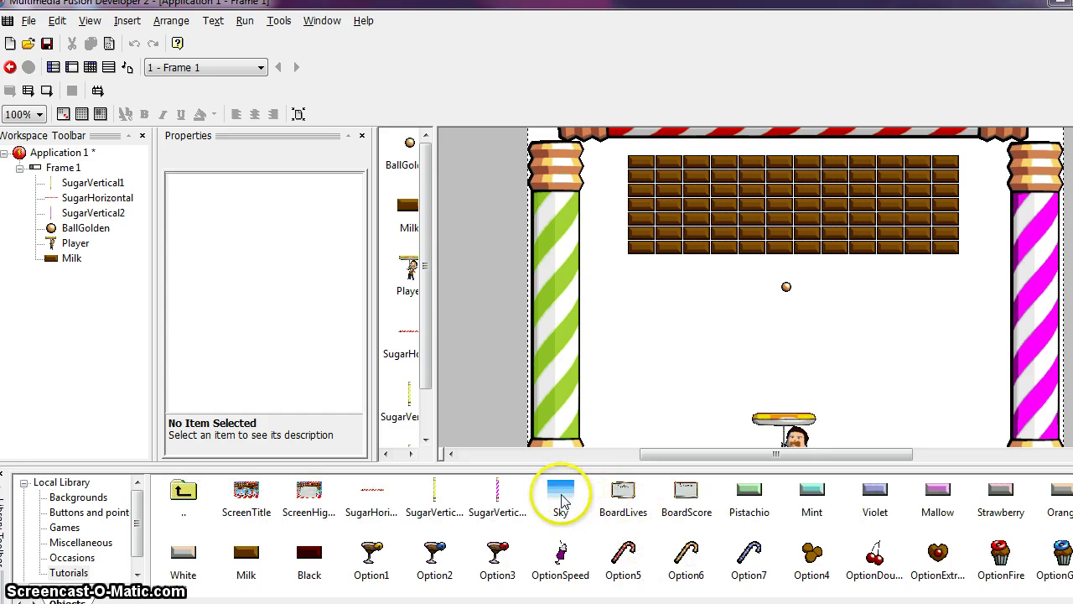
pyautogui.moveTo(561, 496); pyautogui.dragTo(630, 254)
pyautogui.click(751, 397)
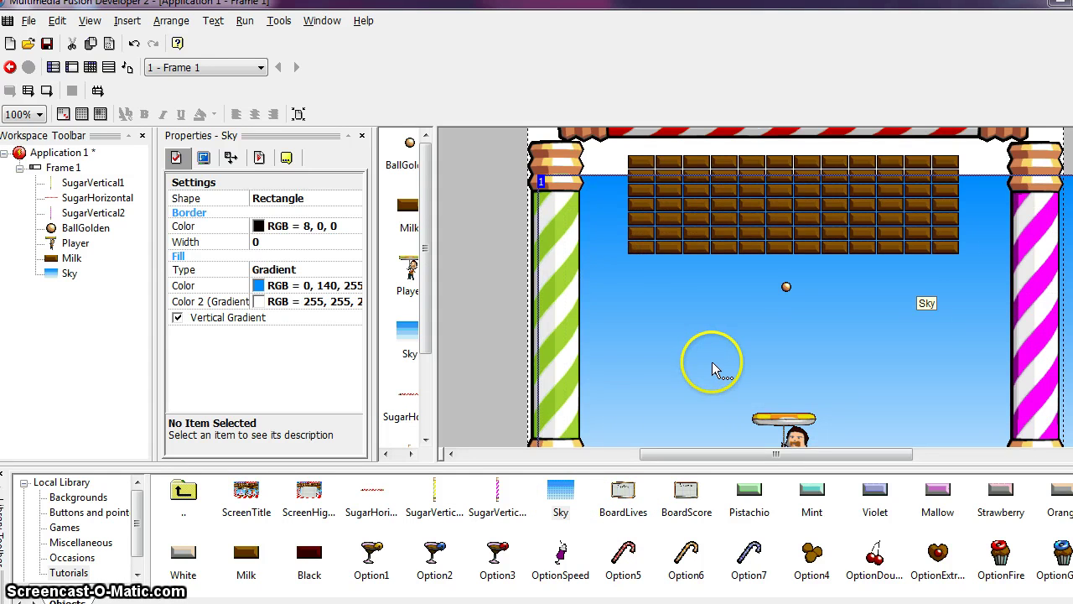
pyautogui.scroll(1, 712, 366)
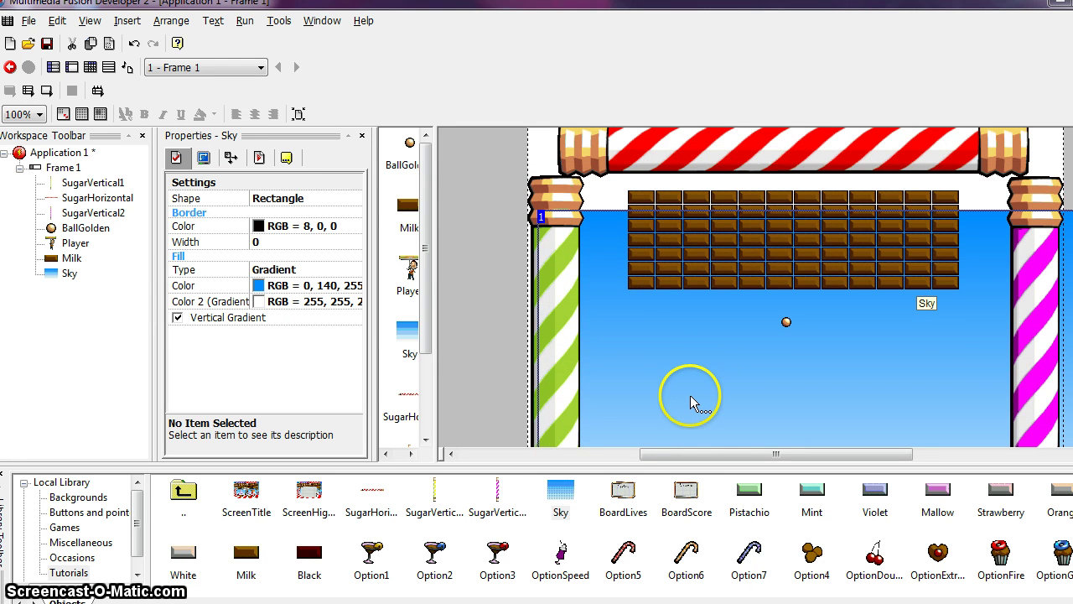
pyautogui.scroll(1, 691, 403)
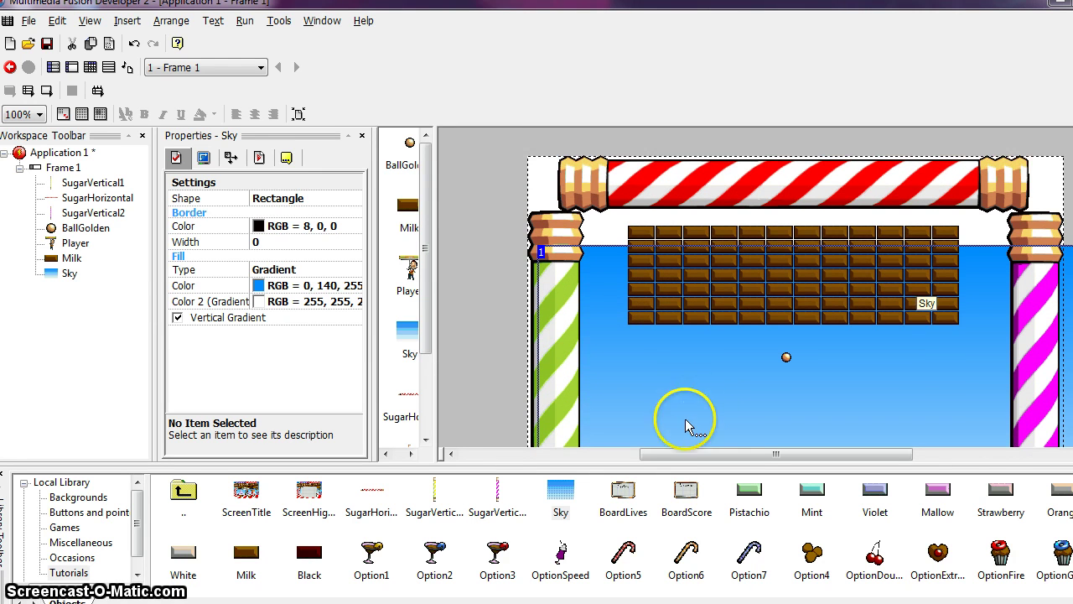
pyautogui.moveTo(575, 493); pyautogui.dragTo(619, 290)
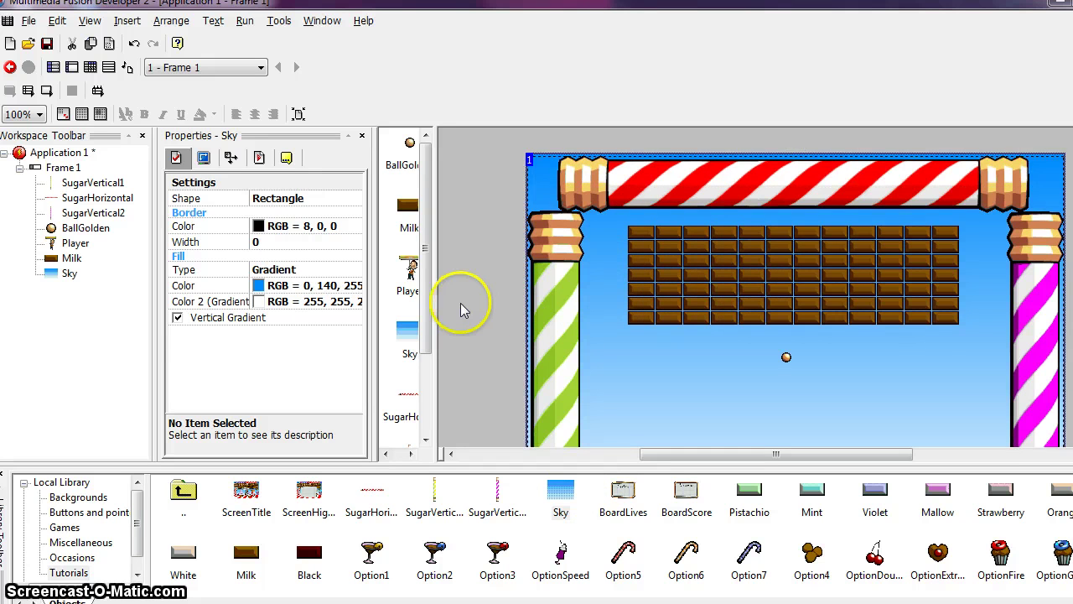
pyautogui.scroll(-3, 447, 316)
pyautogui.scroll(-1, 445, 314)
pyautogui.scroll(4, 445, 315)
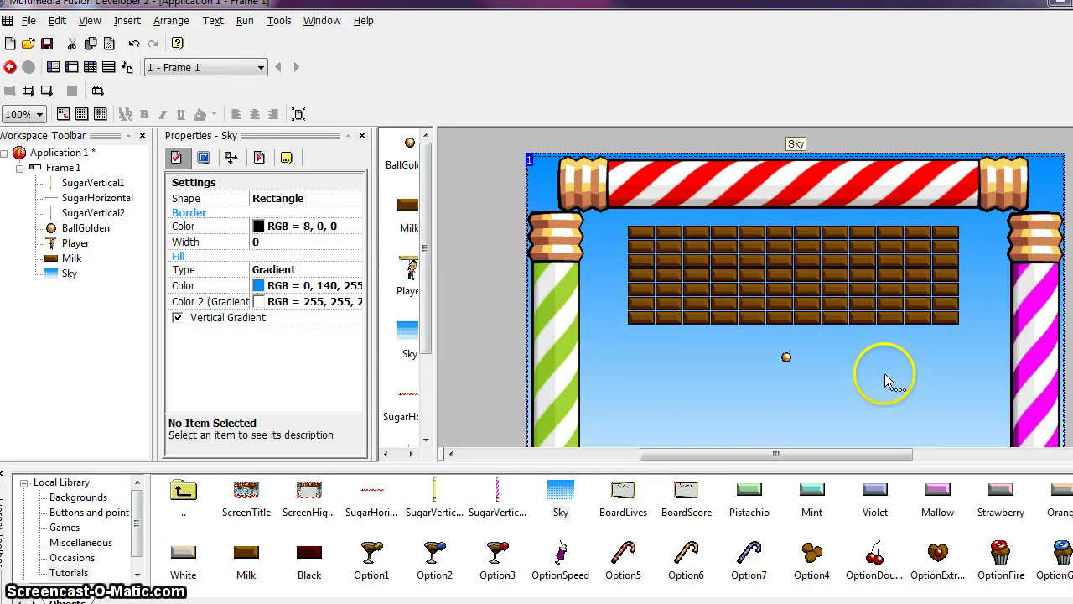
pyautogui.scroll(-3, 889, 381)
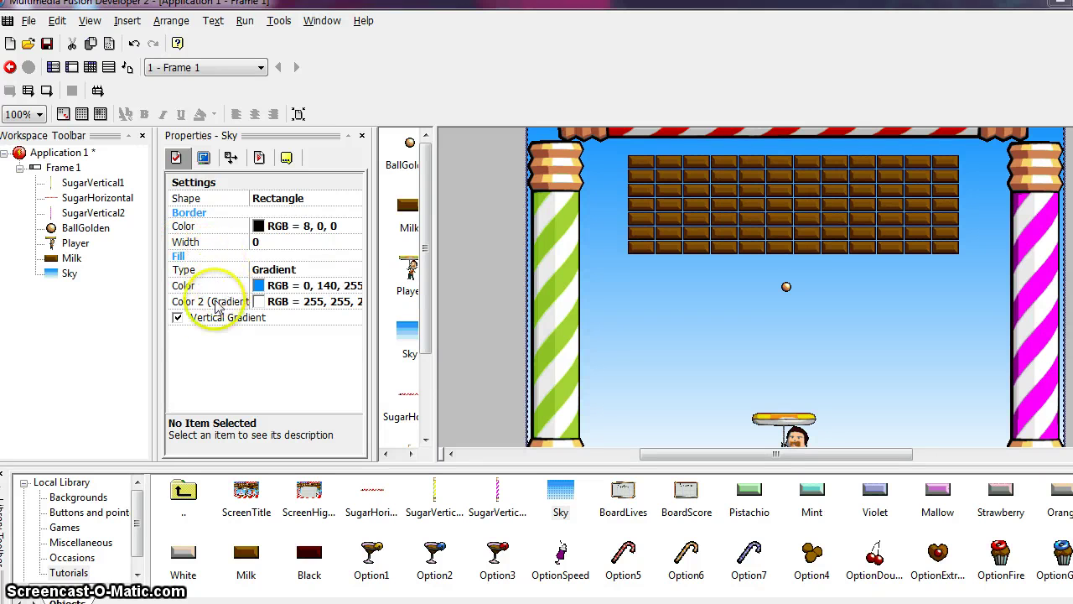
pyautogui.click(259, 286)
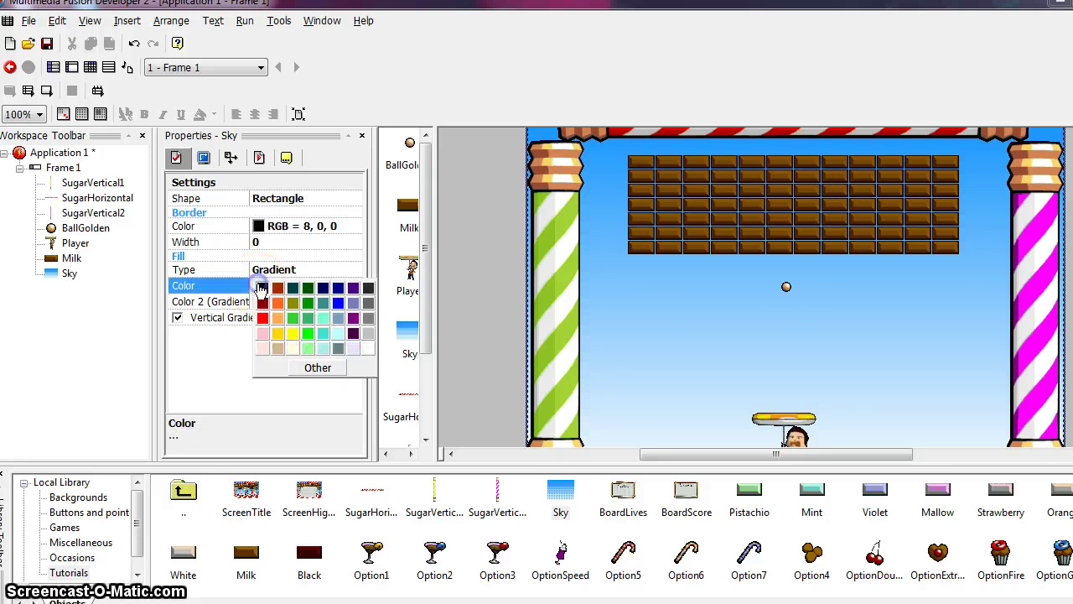
pyautogui.click(307, 320)
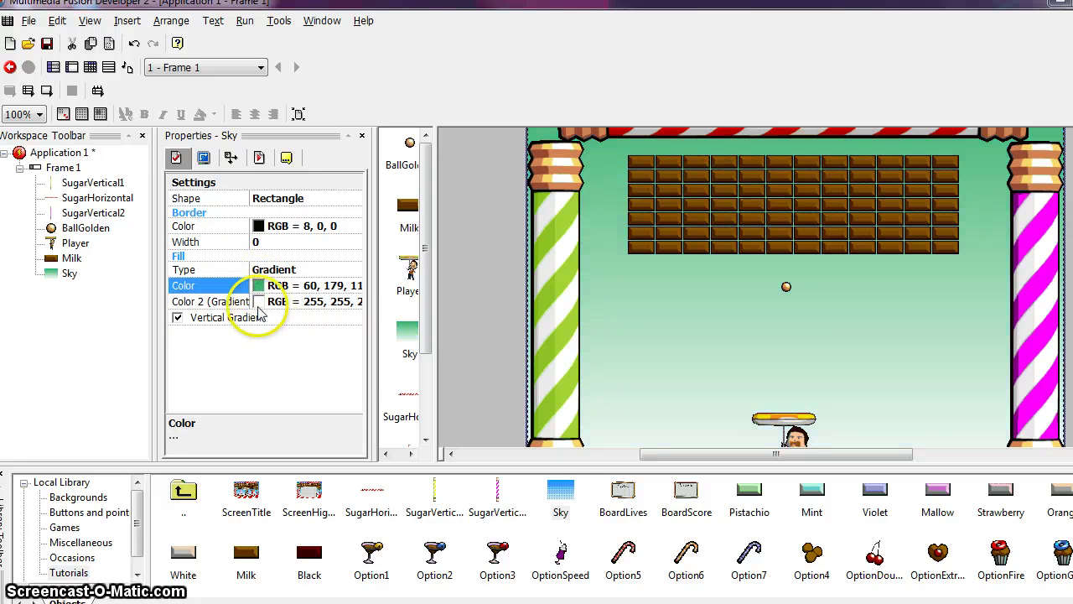
pyautogui.click(259, 301)
pyautogui.click(277, 349)
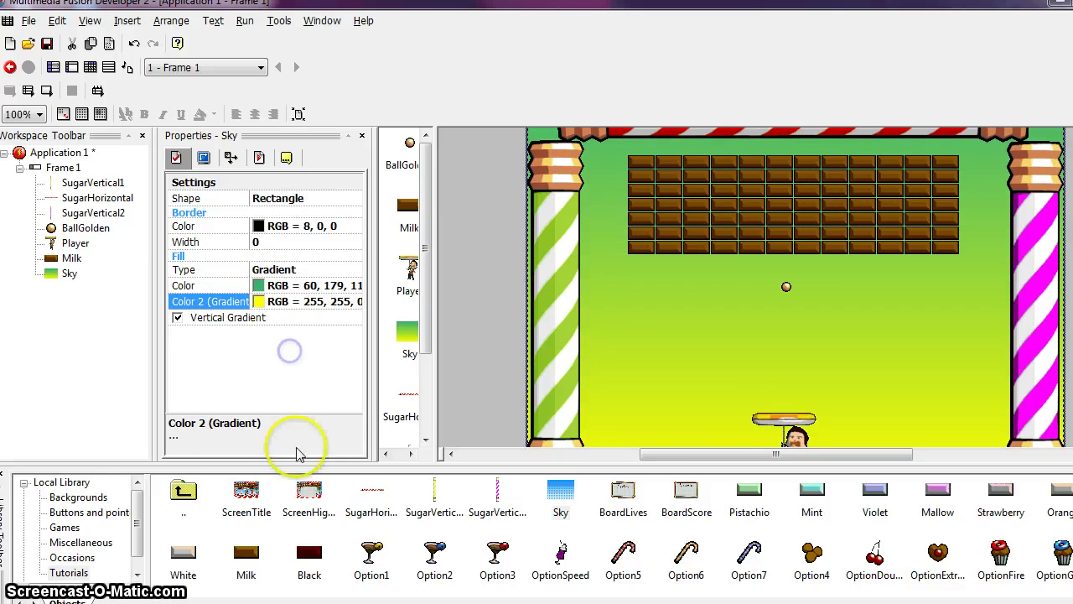
pyautogui.click(260, 285)
pyautogui.click(308, 304)
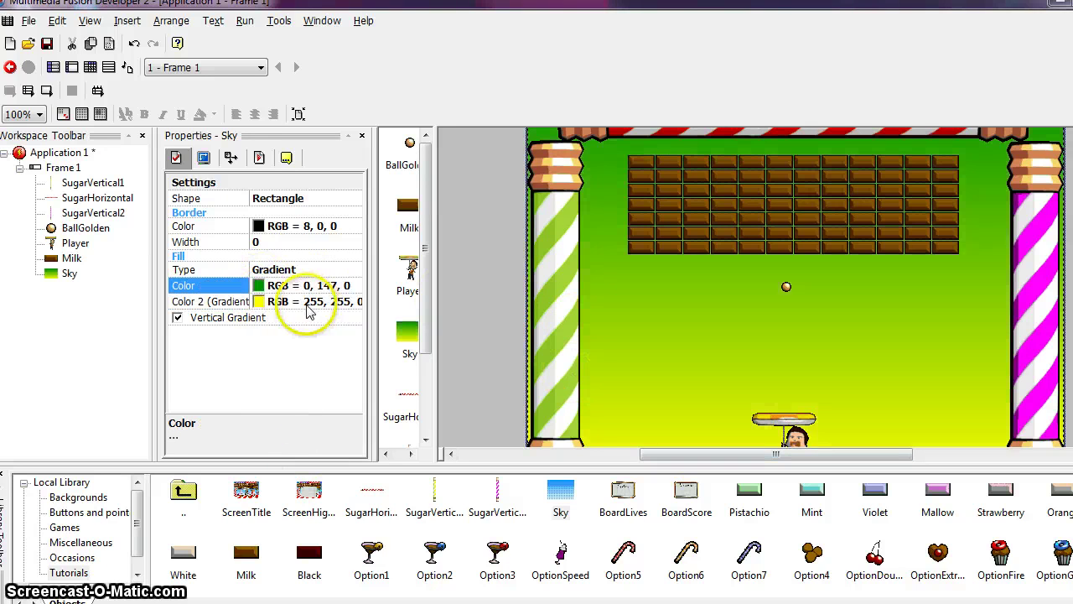
pyautogui.click(261, 304)
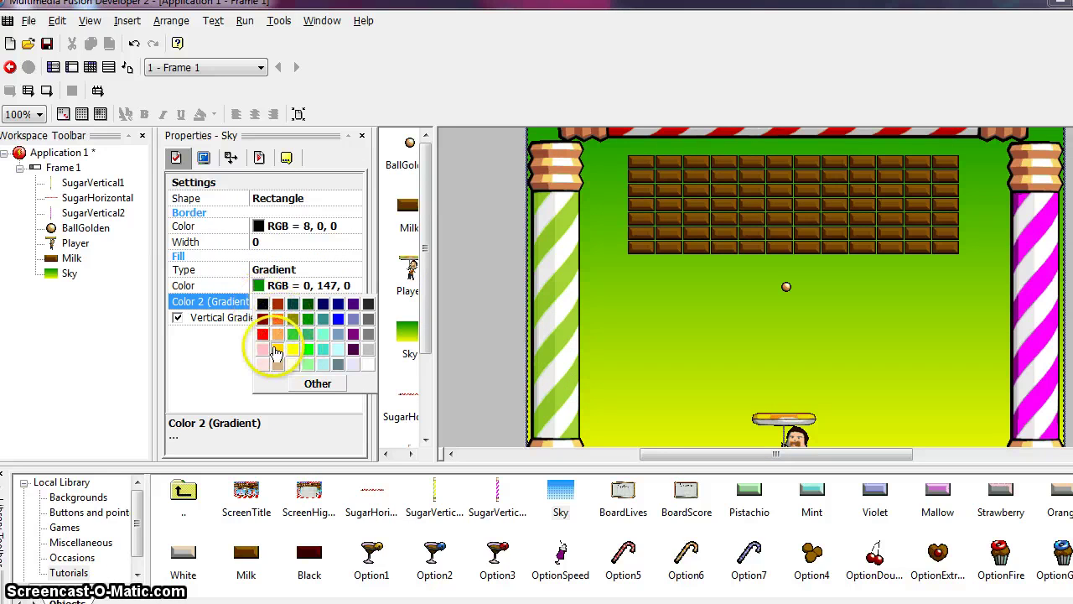
pyautogui.click(276, 349)
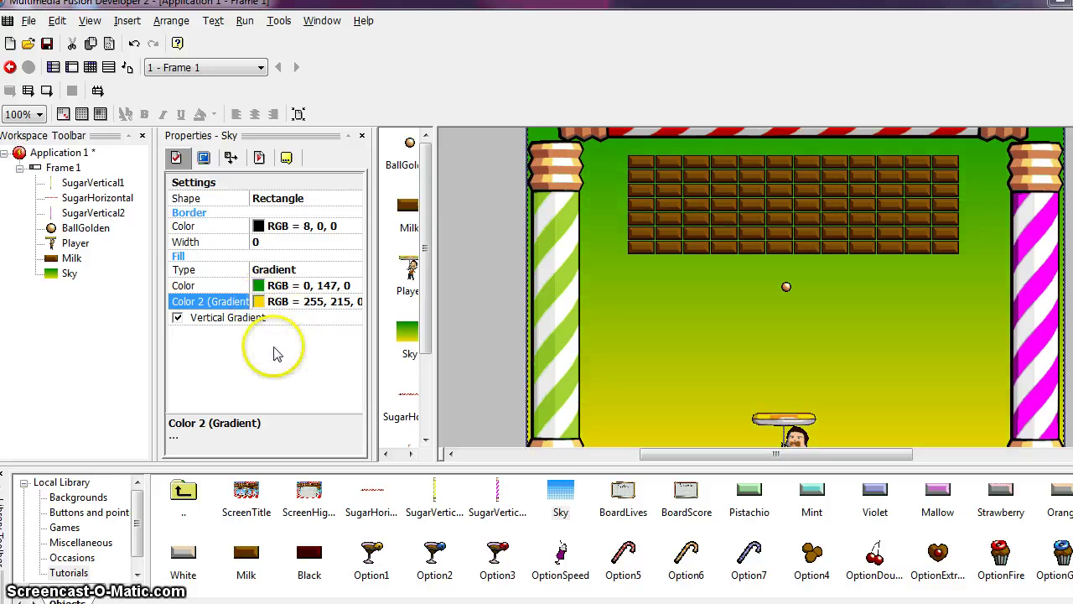
pyautogui.click(253, 286)
pyautogui.click(340, 306)
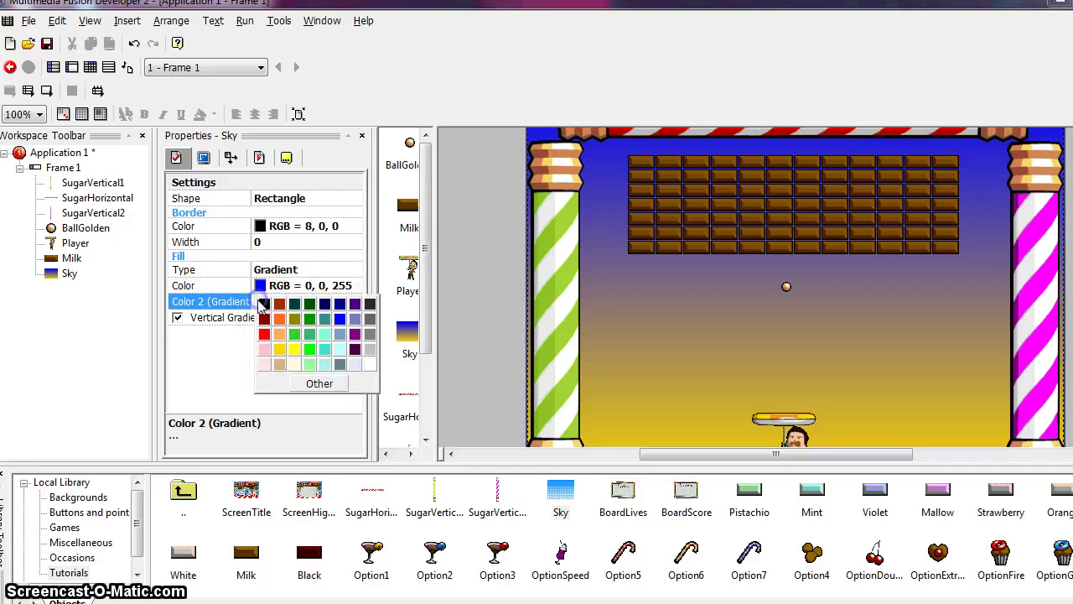
pyautogui.click(325, 364)
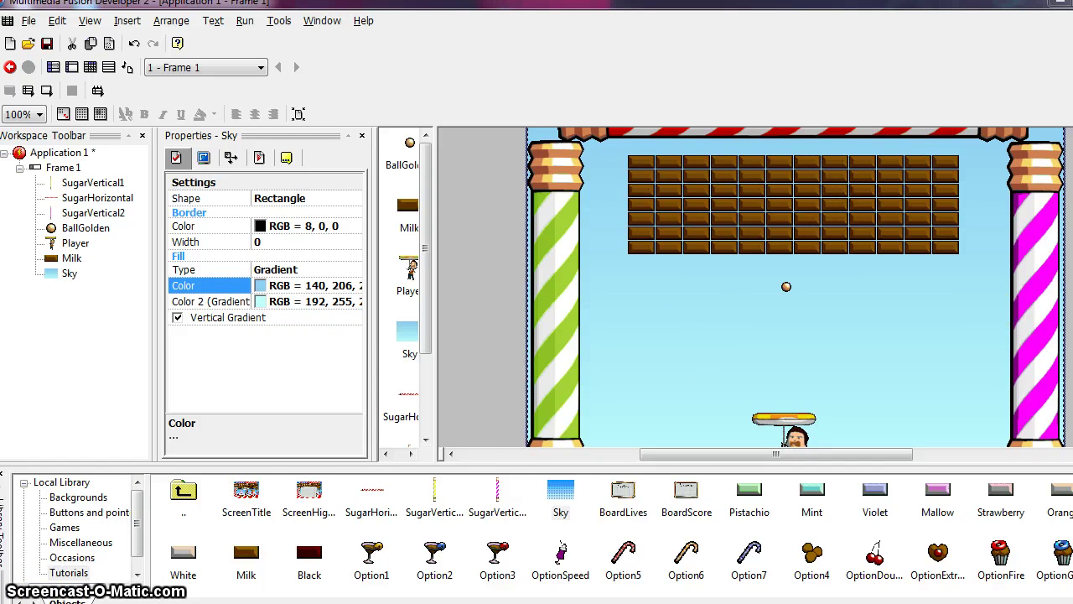
# Scroll Frame 1 down until the pillar bases and player paddle at the bottom show.
pyautogui.scroll(1, 797, 285)
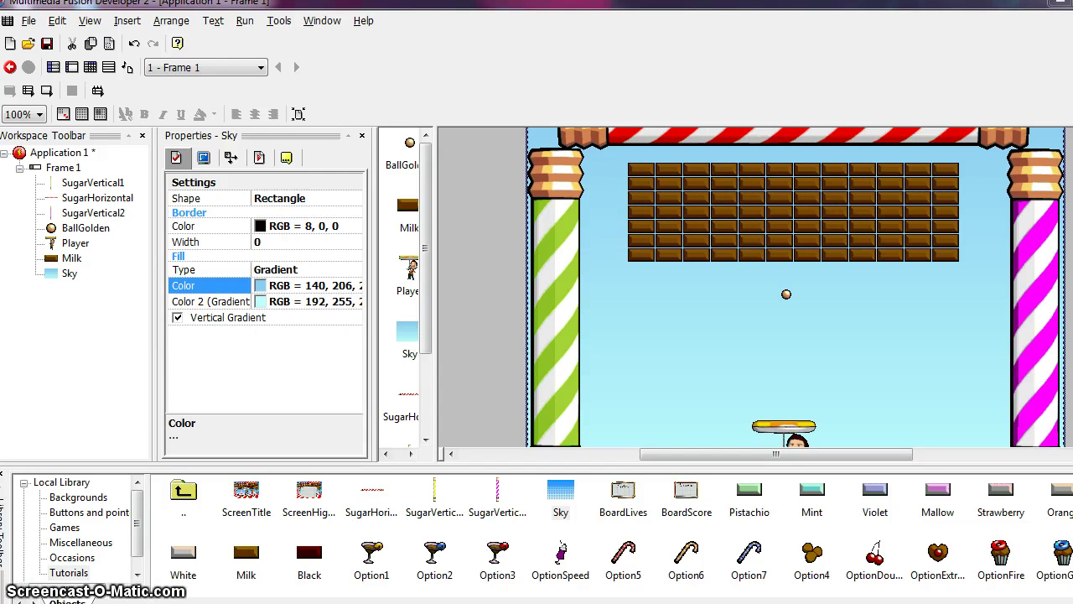
pyautogui.scroll(-3, 796, 285)
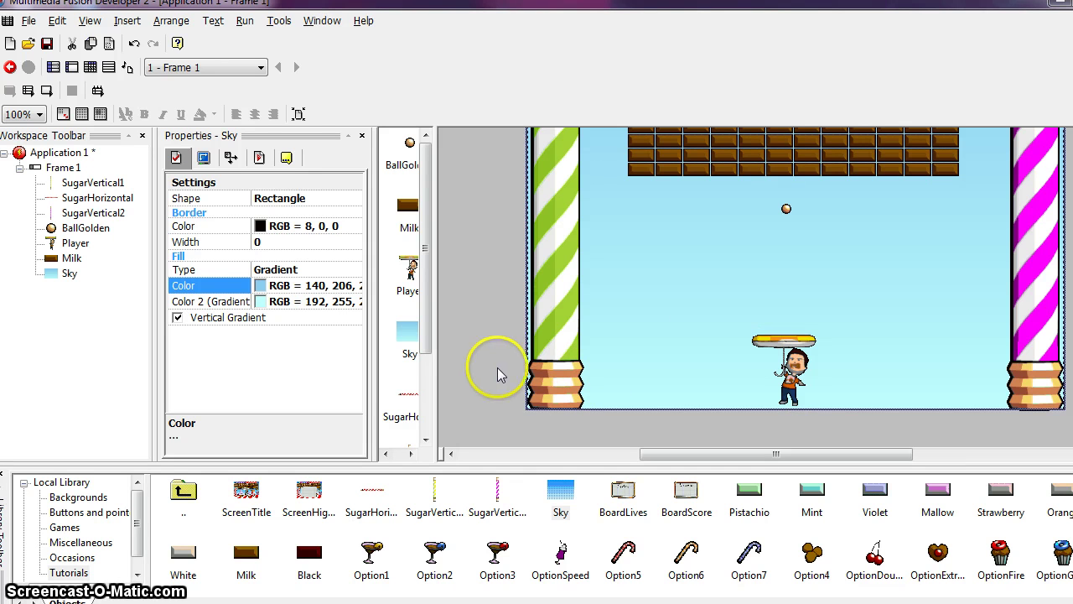
# Create a new Score object from the Games category of the Insert Object dialog.
pyautogui.click(130, 21)
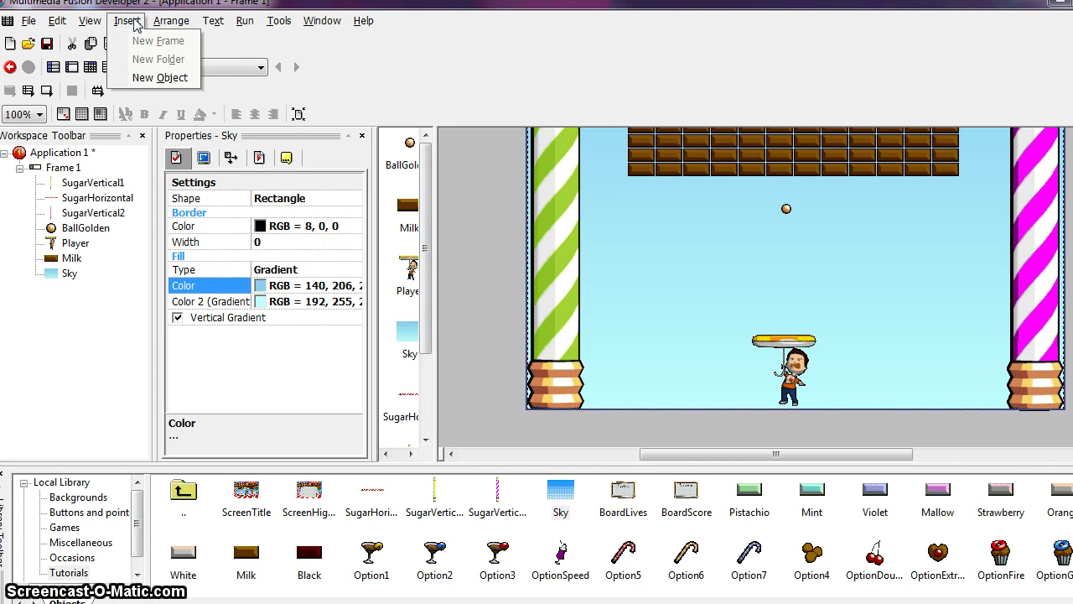
pyautogui.click(155, 77)
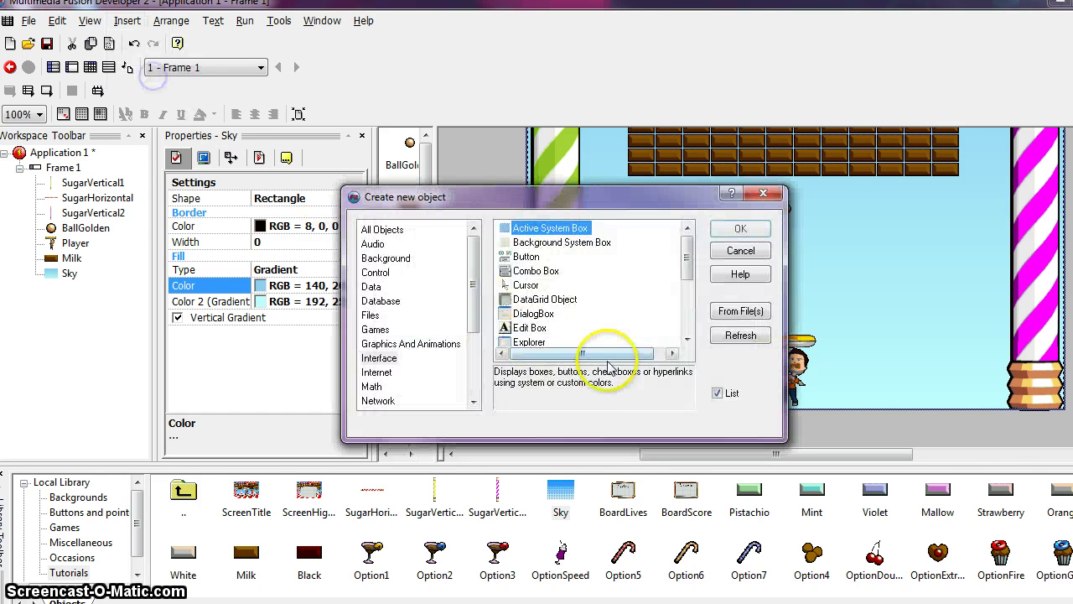
pyautogui.moveTo(474, 268)
pyautogui.mouseDown()
pyautogui.moveTo(475, 352)
pyautogui.moveTo(476, 264)
pyautogui.mouseUp()
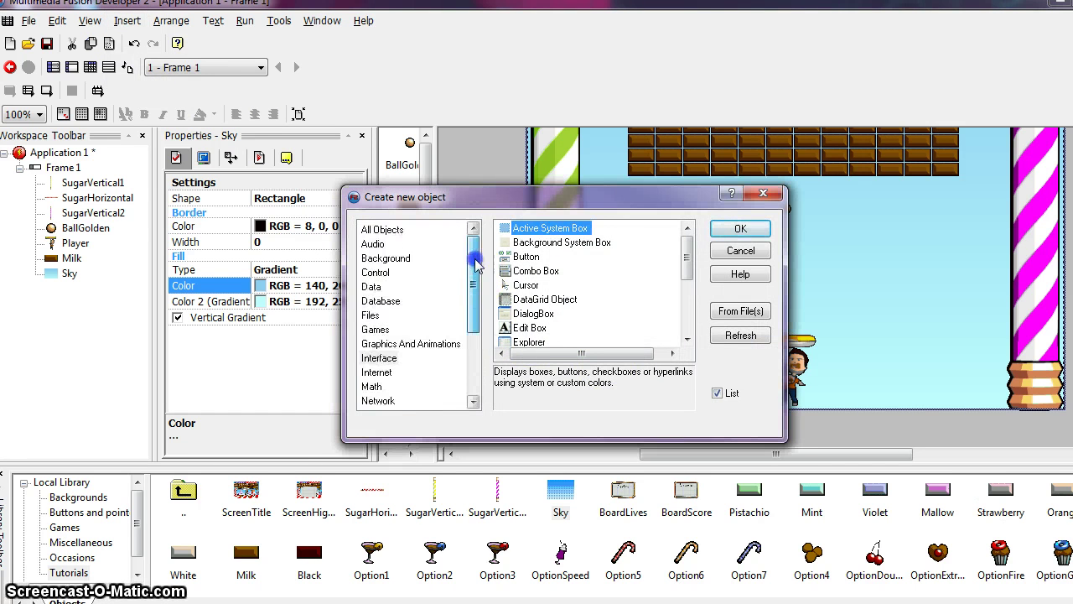
pyautogui.click(375, 330)
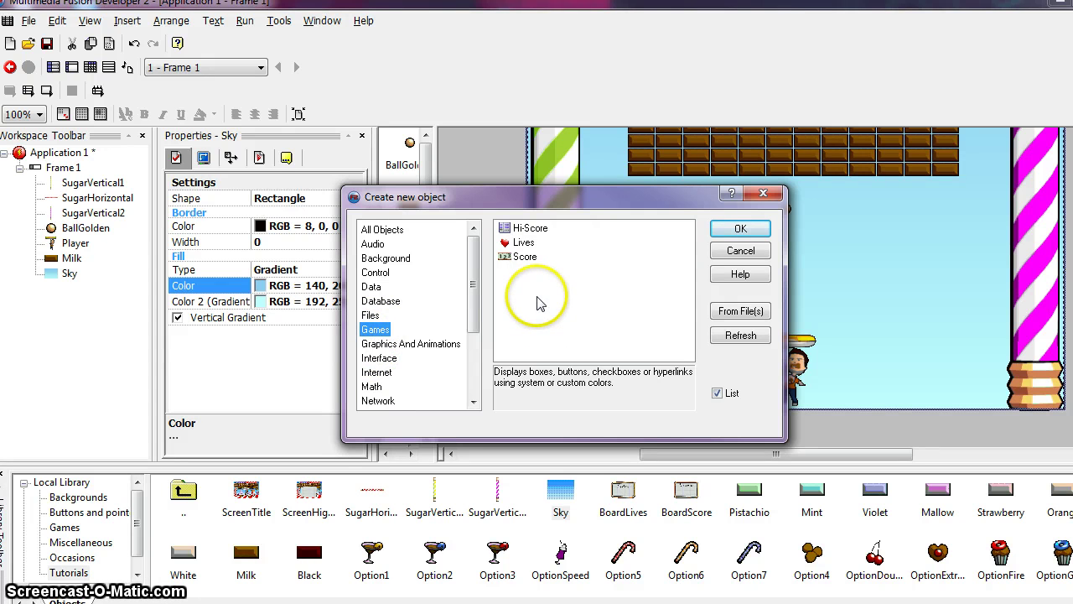
pyautogui.click(526, 257)
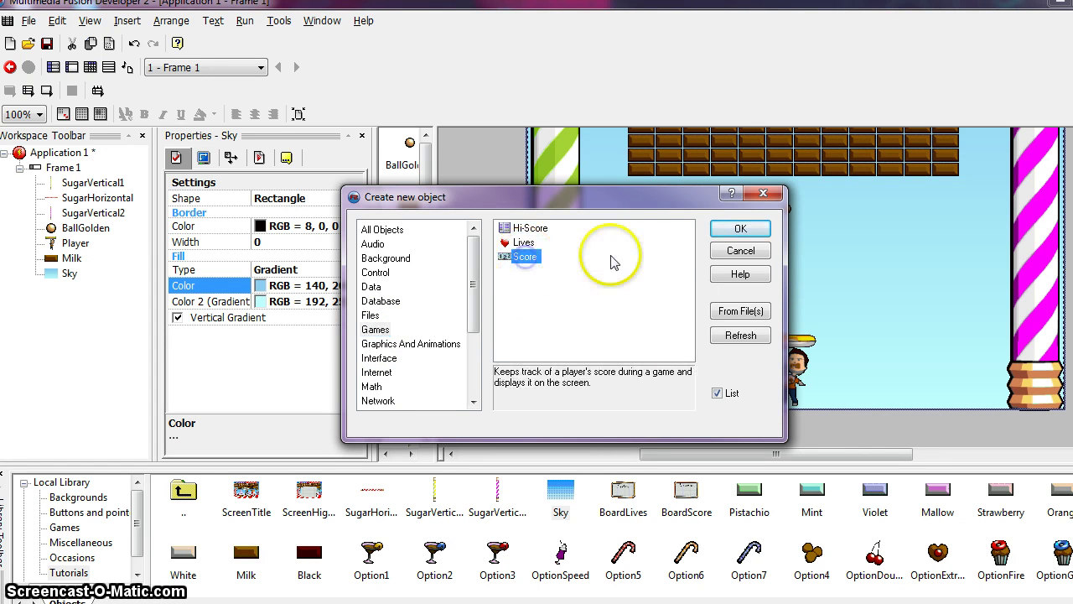
pyautogui.click(740, 230)
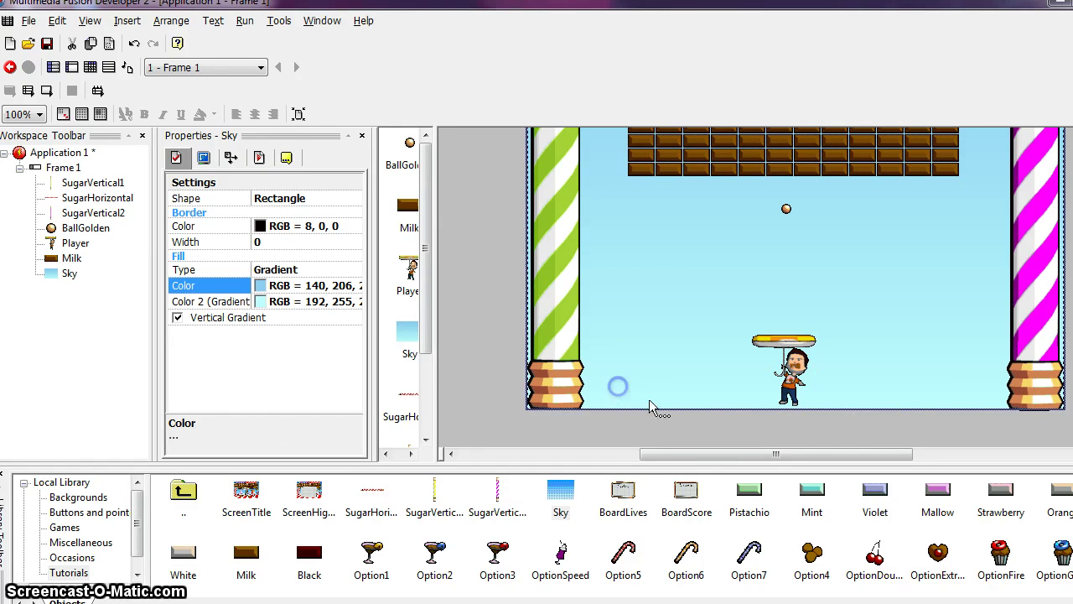
# Drop the Score counter into the bottom-left corner of the play area beside the green pillar.
pyautogui.click(614, 379)
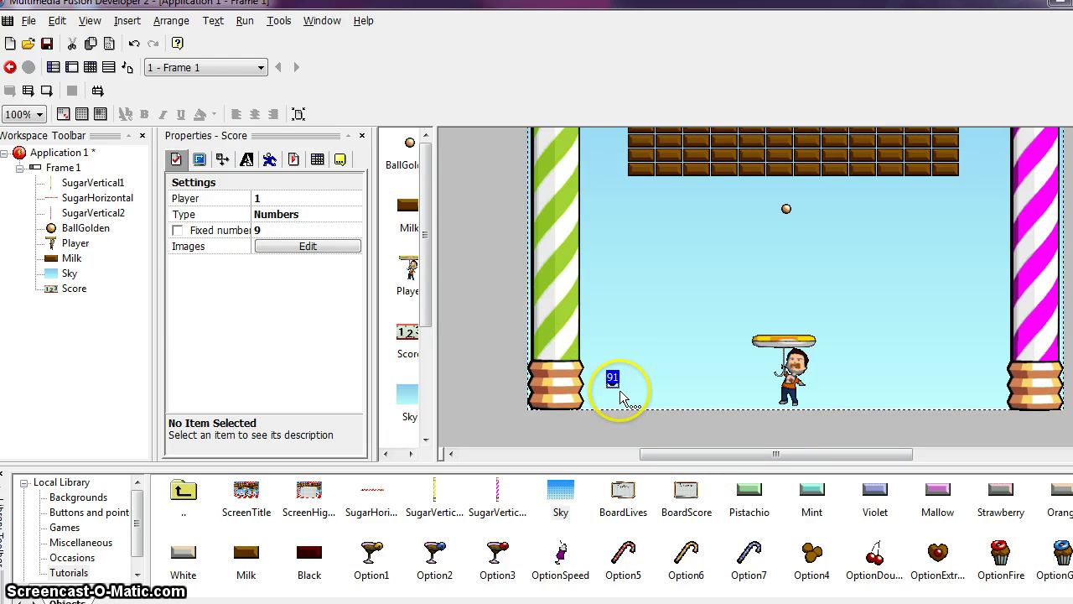
pyautogui.click(710, 394)
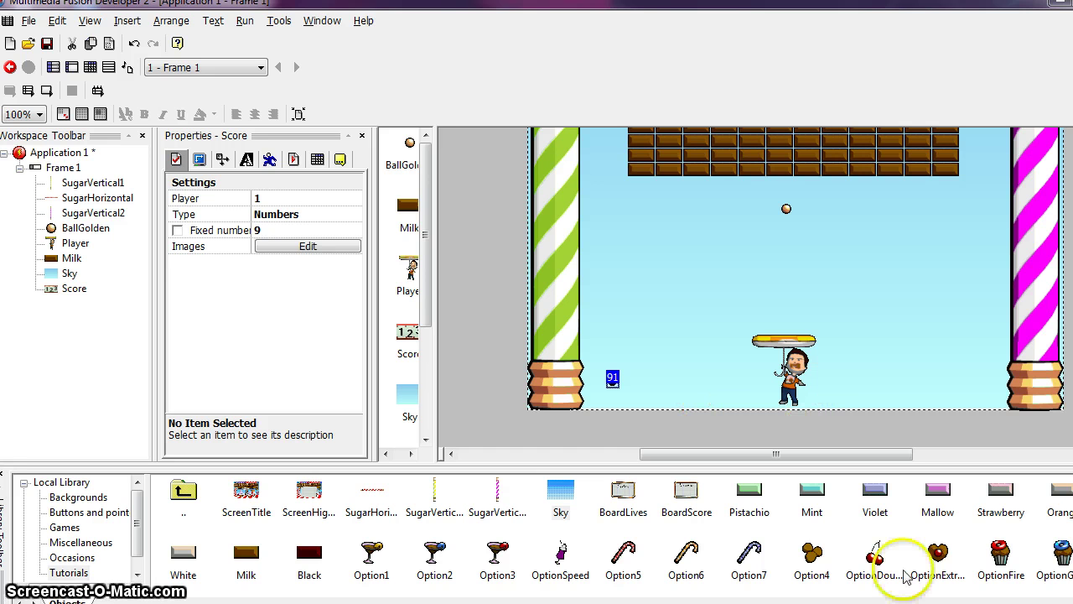
pyautogui.click(79, 589)
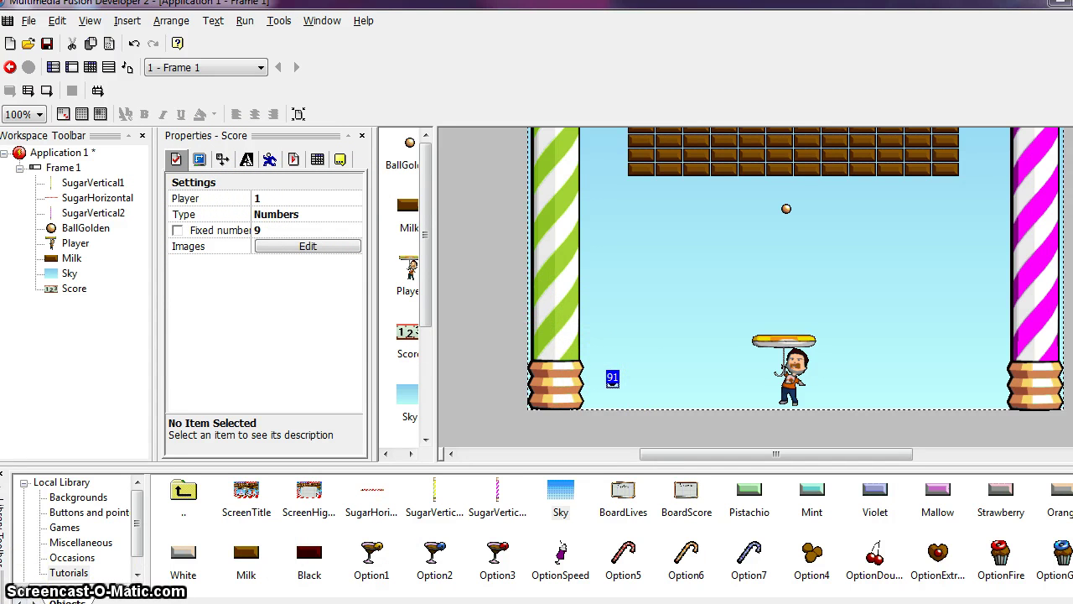
pyautogui.click(612, 392)
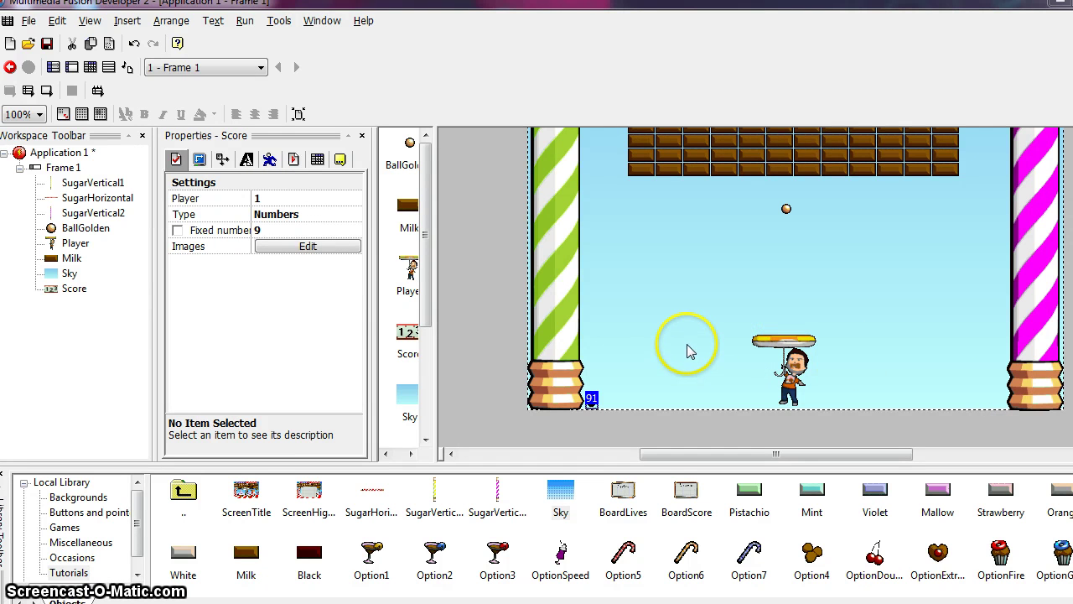
# Create a new Lives object from the Games category.
pyautogui.click(127, 20)
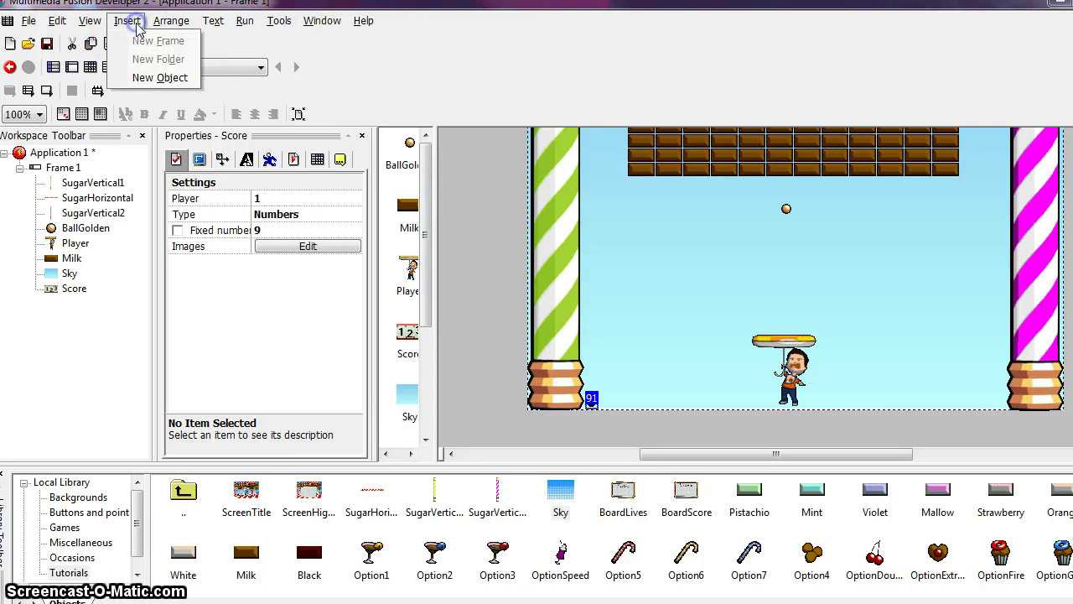
pyautogui.click(154, 75)
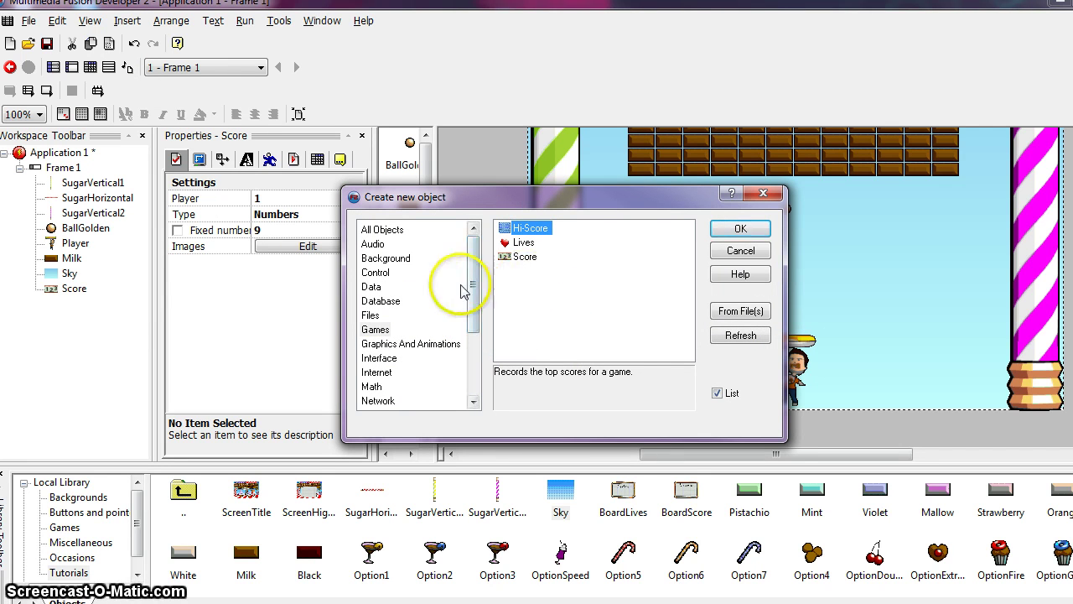
pyautogui.click(525, 243)
pyautogui.click(746, 228)
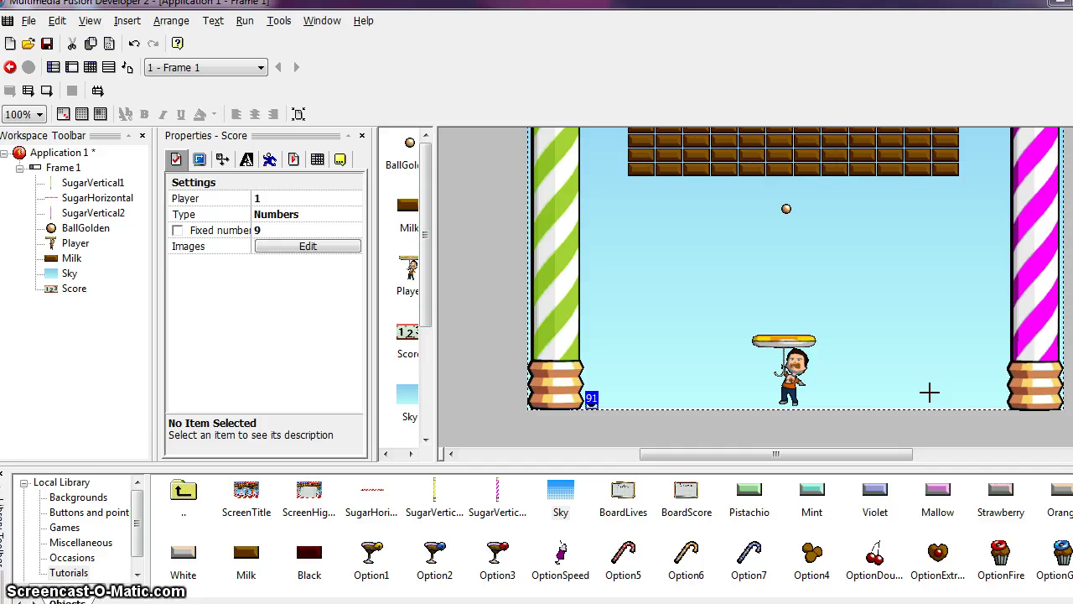
# Place the three-heart Lives object at bottom right beside the pink pillar, with the help window shown.
pyautogui.click(930, 392)
pyautogui.click(946, 436)
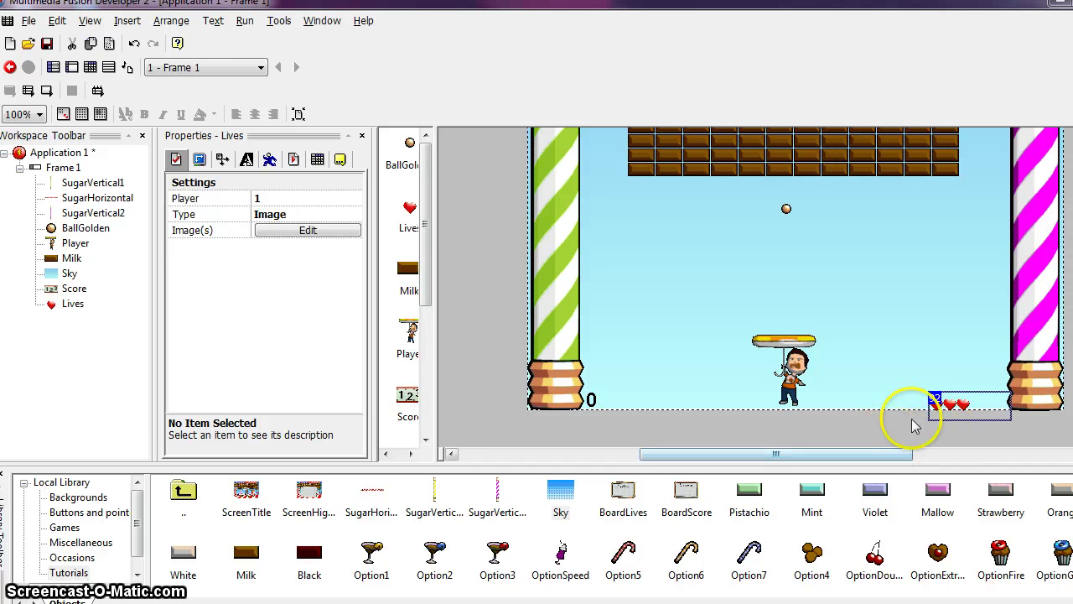
pyautogui.click(956, 409)
pyautogui.moveTo(975, 404); pyautogui.dragTo(990, 405)
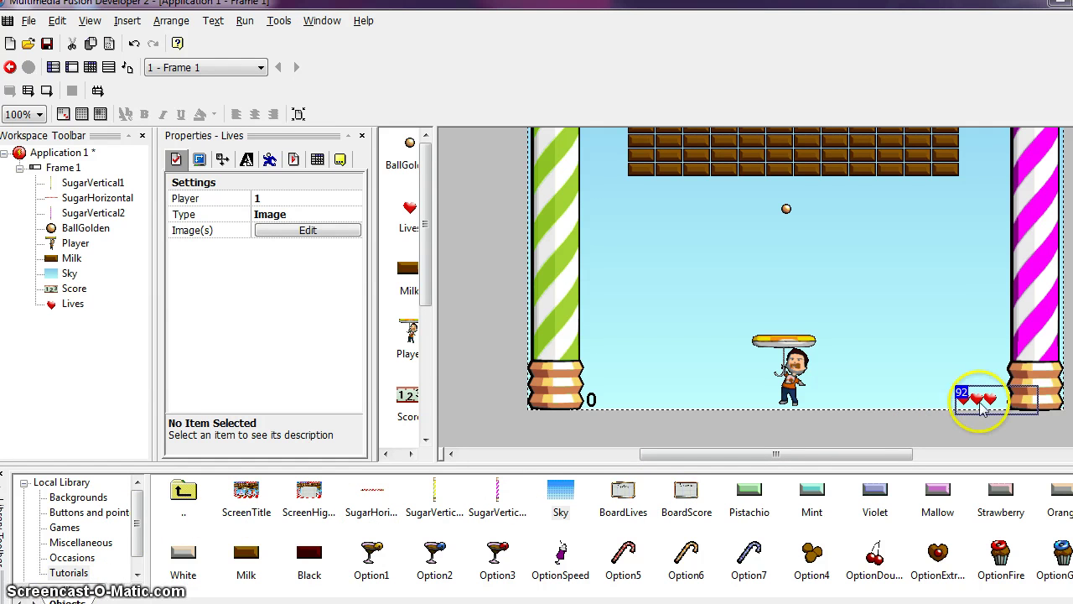
pyautogui.moveTo(989, 401); pyautogui.dragTo(991, 400)
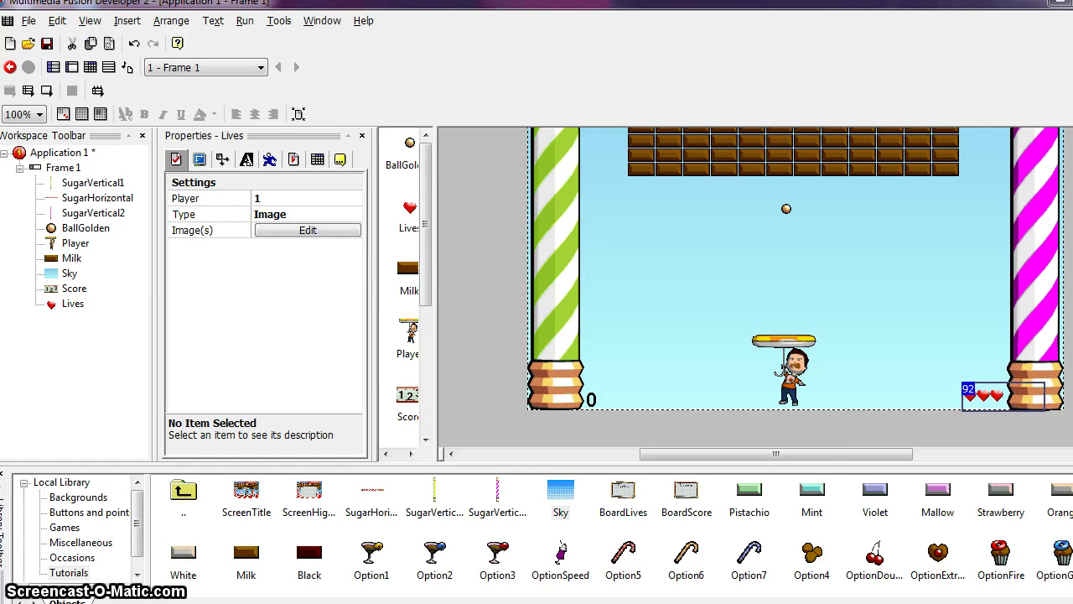
pyautogui.moveTo(964, 101); pyautogui.dragTo(719, 49)
# Scroll the help page through 'The other objects' section down to the Button object.
pyautogui.click(695, 289)
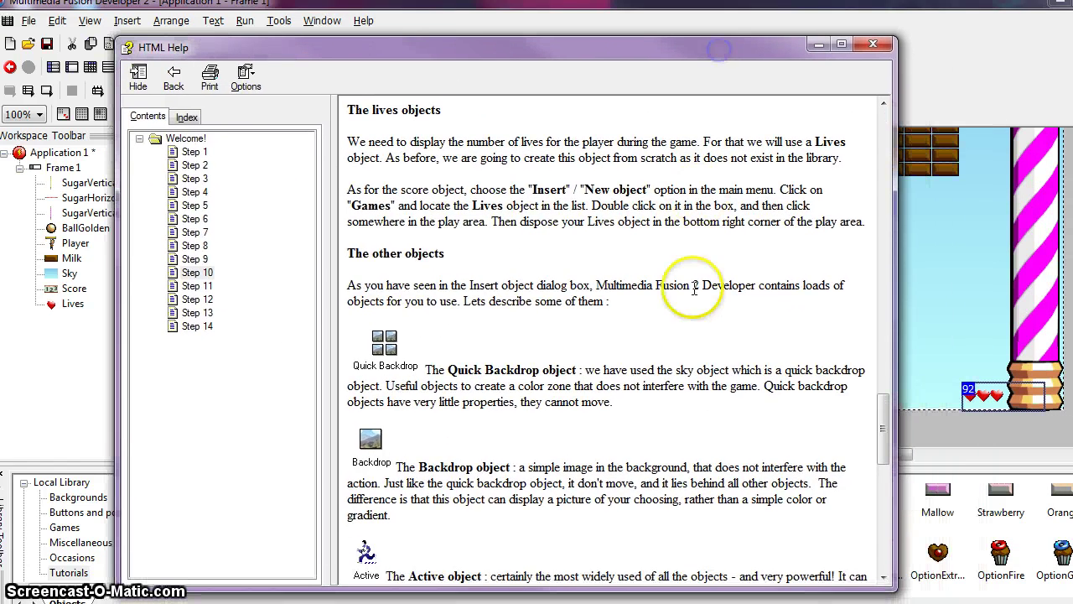
pyautogui.scroll(-2, 686, 331)
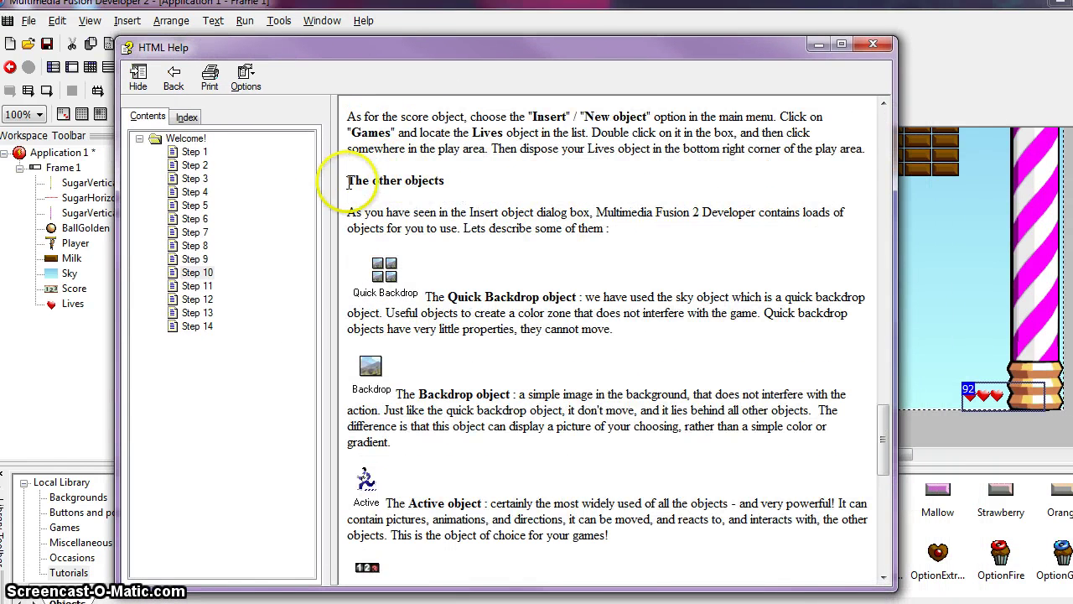
pyautogui.moveTo(349, 182); pyautogui.dragTo(449, 183)
pyautogui.click(509, 282)
pyautogui.scroll(-2, 530, 328)
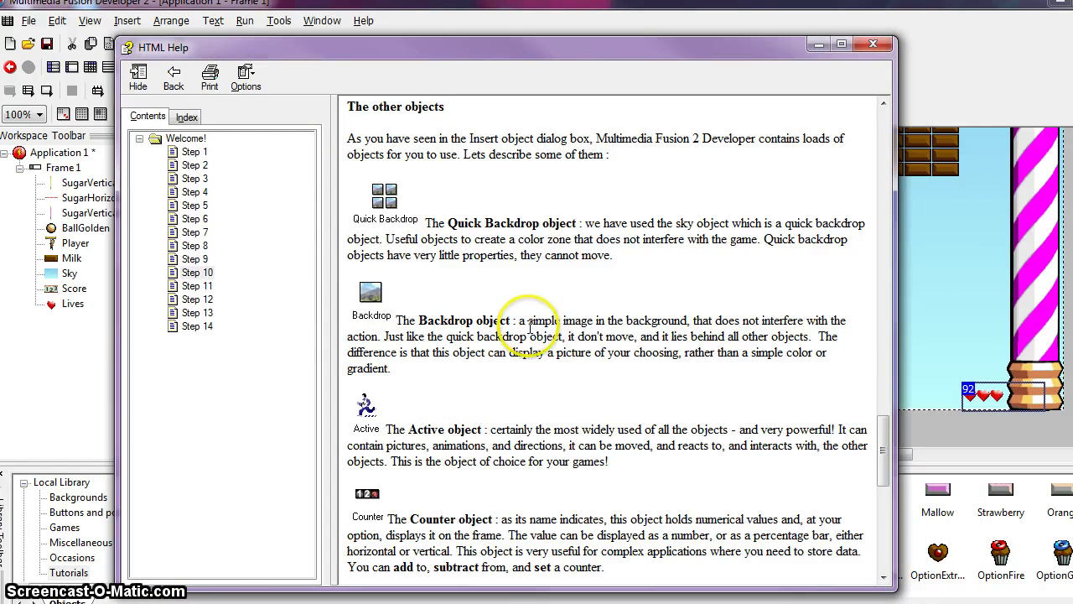
pyautogui.scroll(-2, 530, 327)
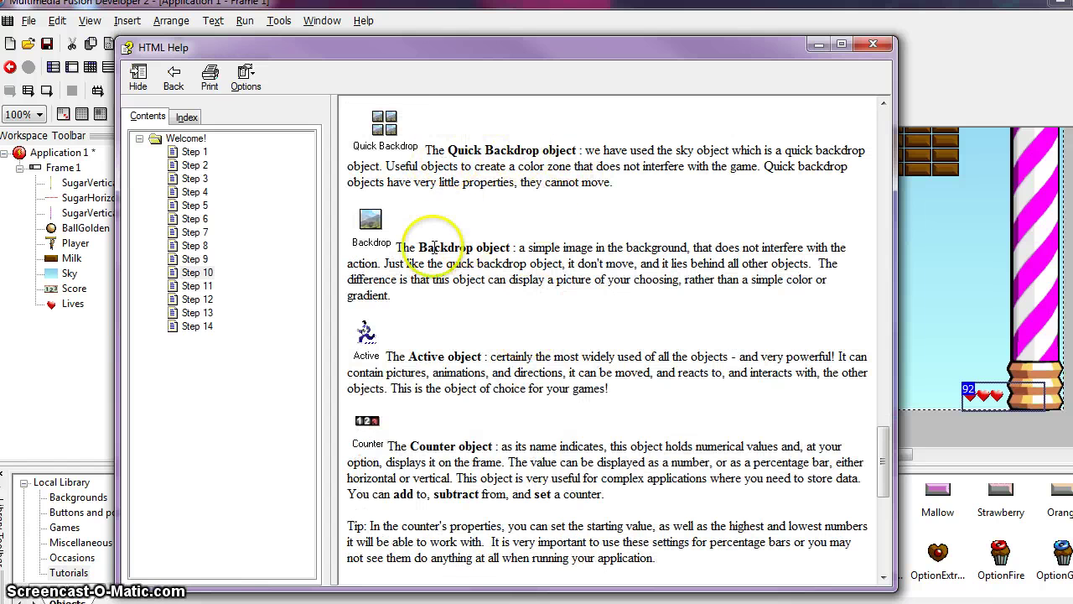
pyautogui.scroll(-4, 498, 360)
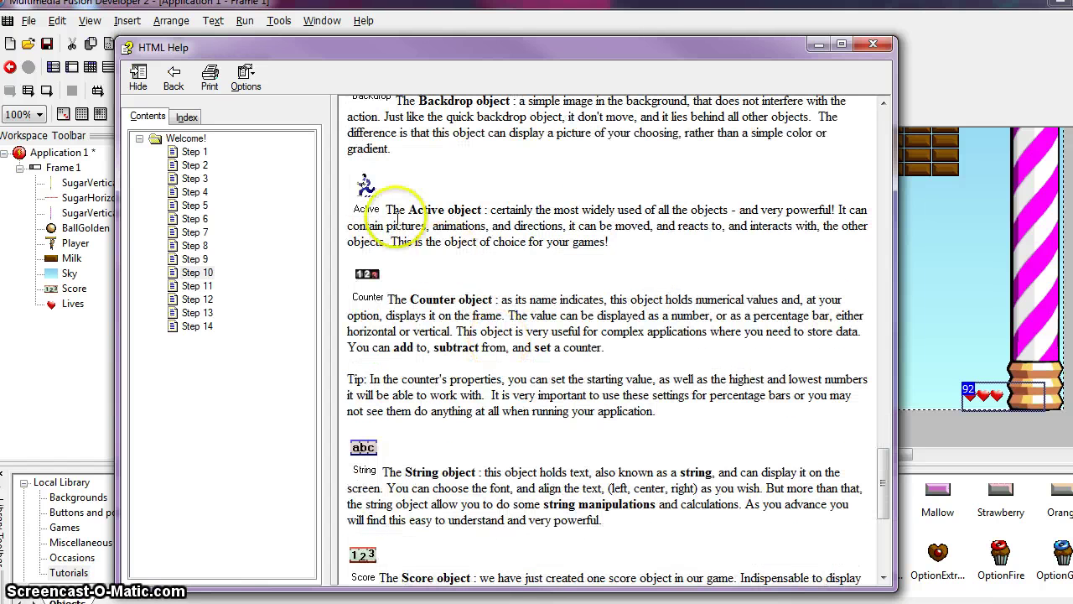
pyautogui.scroll(-2, 495, 369)
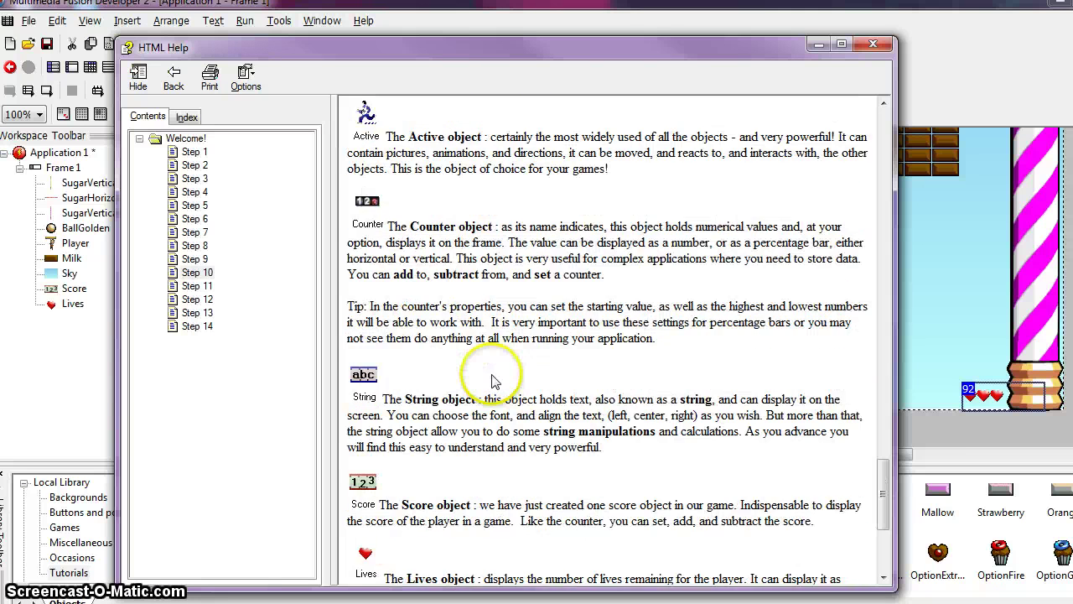
pyautogui.scroll(-4, 493, 380)
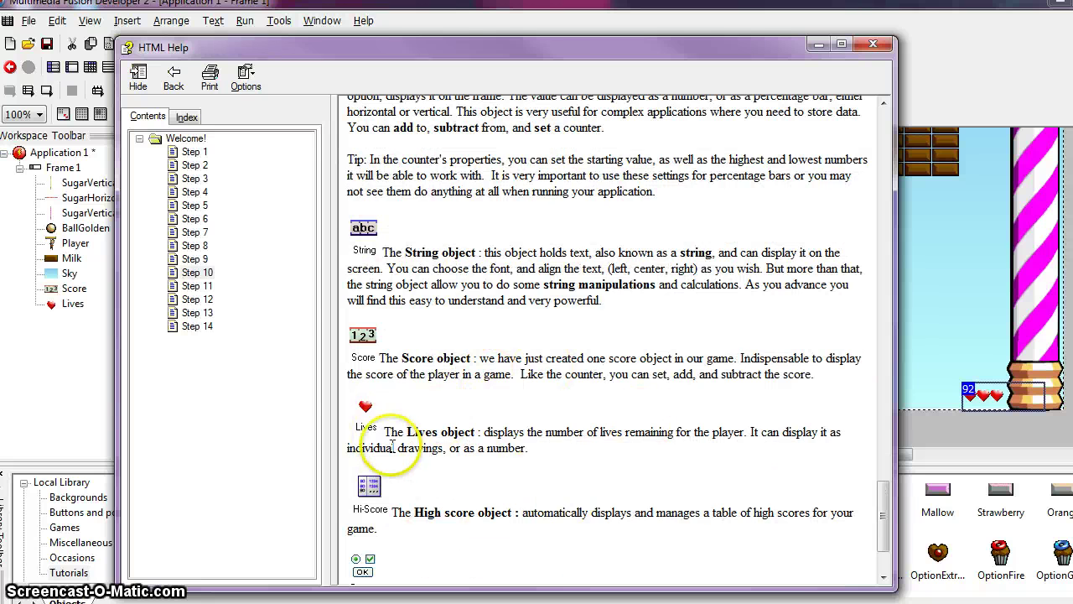
pyautogui.scroll(-3, 394, 447)
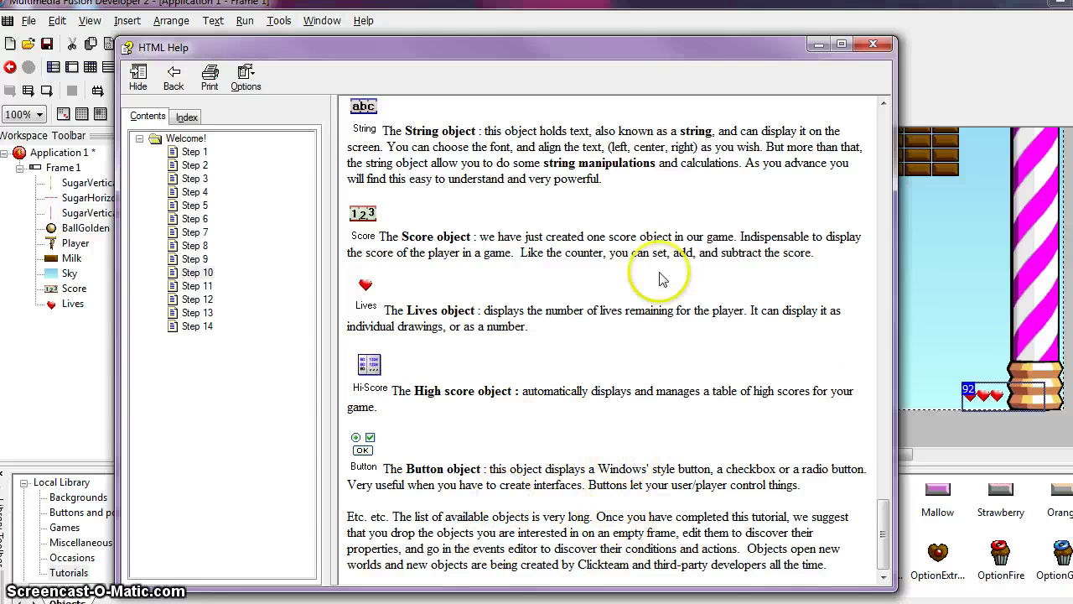
# Move the help window aside so the frame with Score and Lives hearts is visible.
pyautogui.moveTo(650, 57); pyautogui.dragTo(1072, 50)
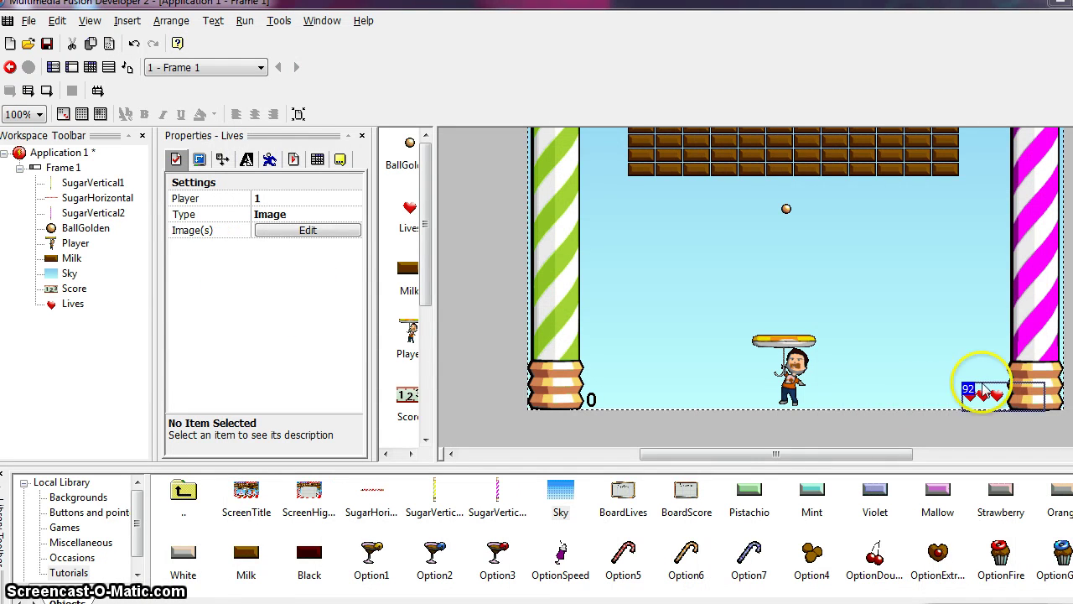